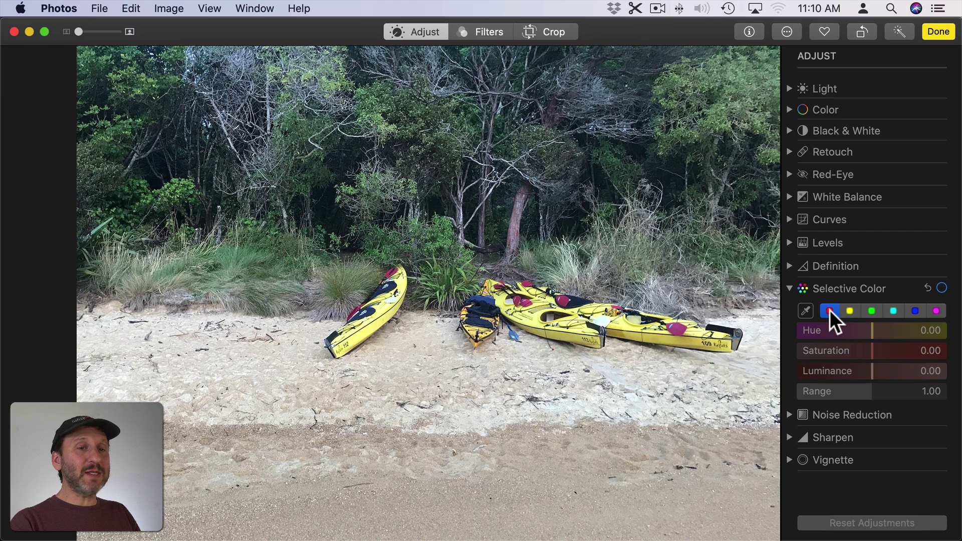
Step: Lower the Selective Color saturation of red, green, cyan, blue and magenta to around -100 in the kayak photo
drag(870, 351, 793, 347)
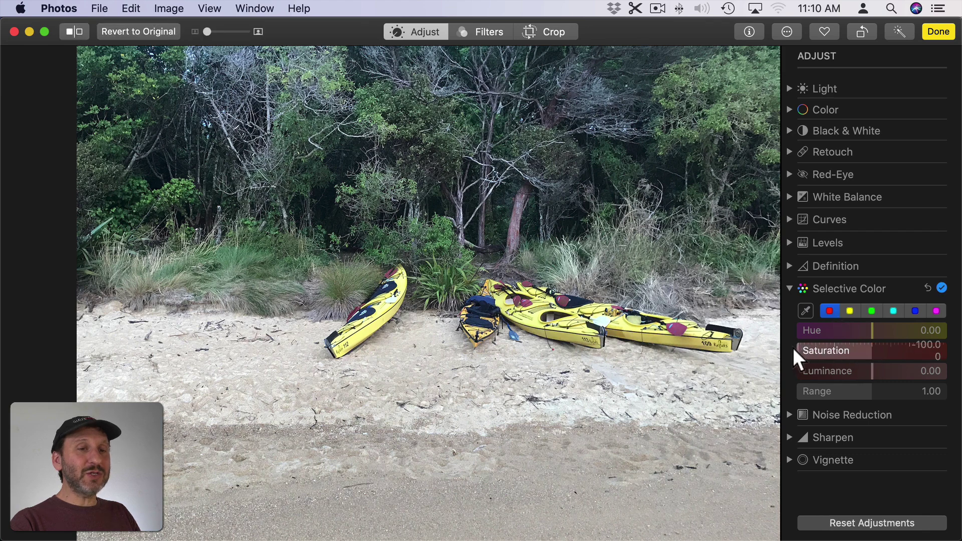
click(871, 311)
drag(874, 351, 813, 345)
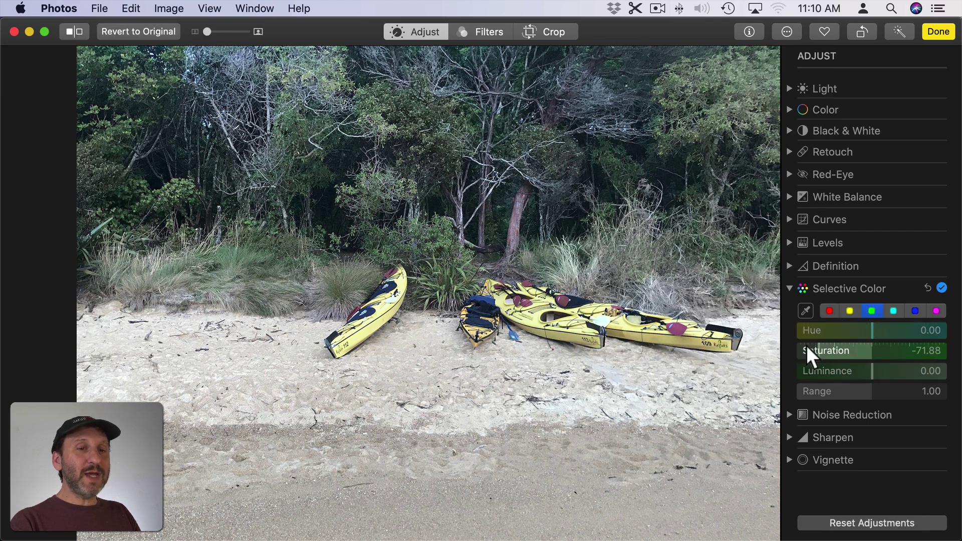
click(893, 311)
drag(877, 351, 788, 347)
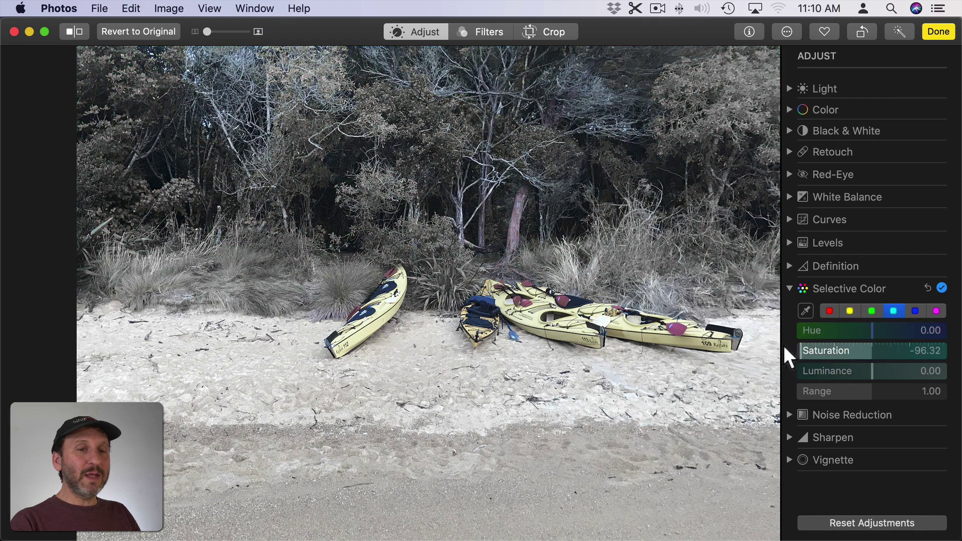
click(913, 312)
drag(872, 349, 787, 350)
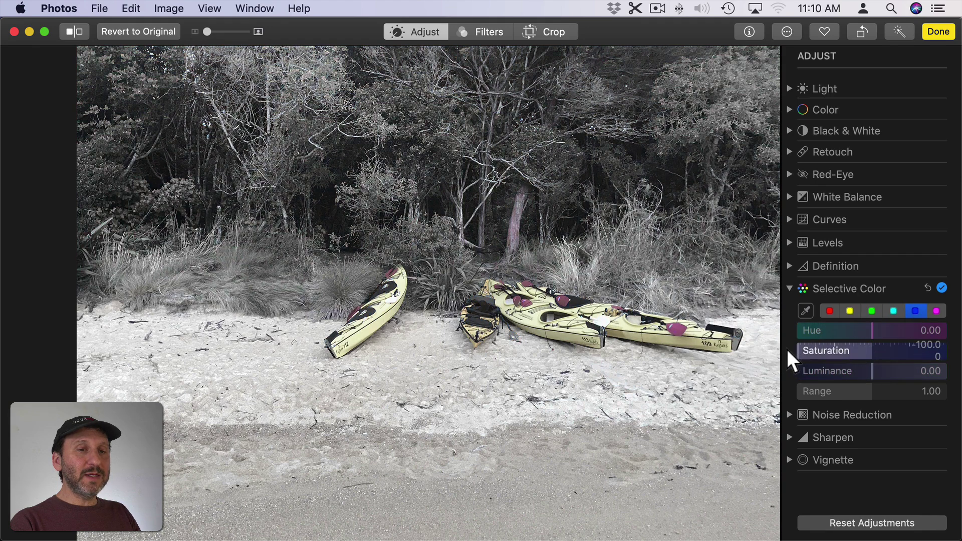
click(935, 312)
drag(868, 352, 793, 351)
Step: Raise the kayak photo's yellow saturation to roughly three quarters of its maximum in Selective Color
click(852, 310)
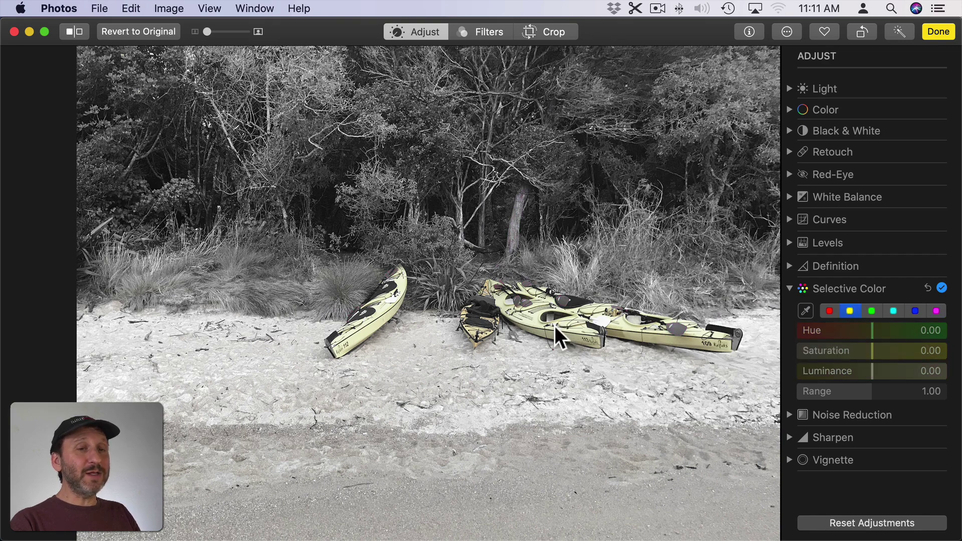
drag(872, 351, 902, 352)
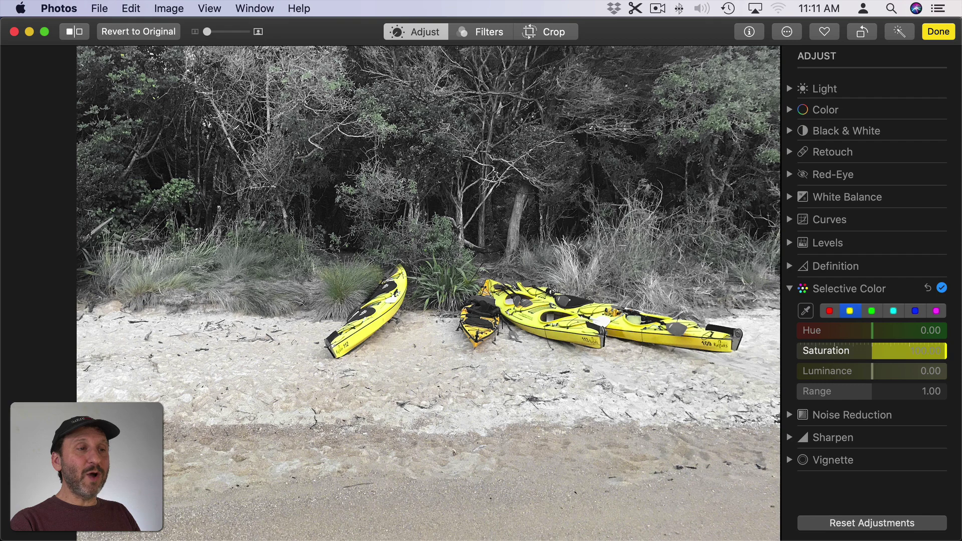
drag(928, 356, 926, 356)
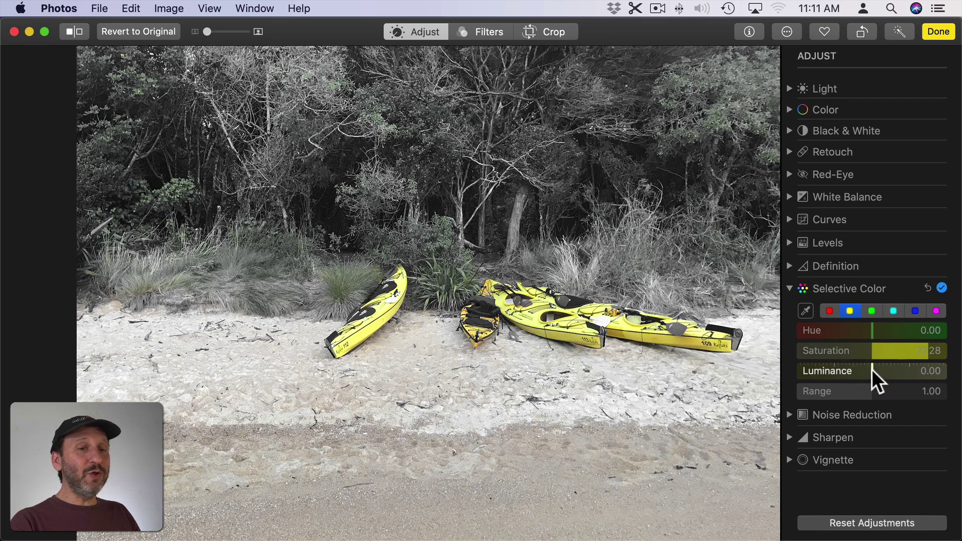
Step: Try out the Luminance and Range adjustments for yellow in the kayak photo
mouse_move(871, 368)
mouse_down()
mouse_move(925, 372)
mouse_move(828, 374)
mouse_move(871, 373)
mouse_up()
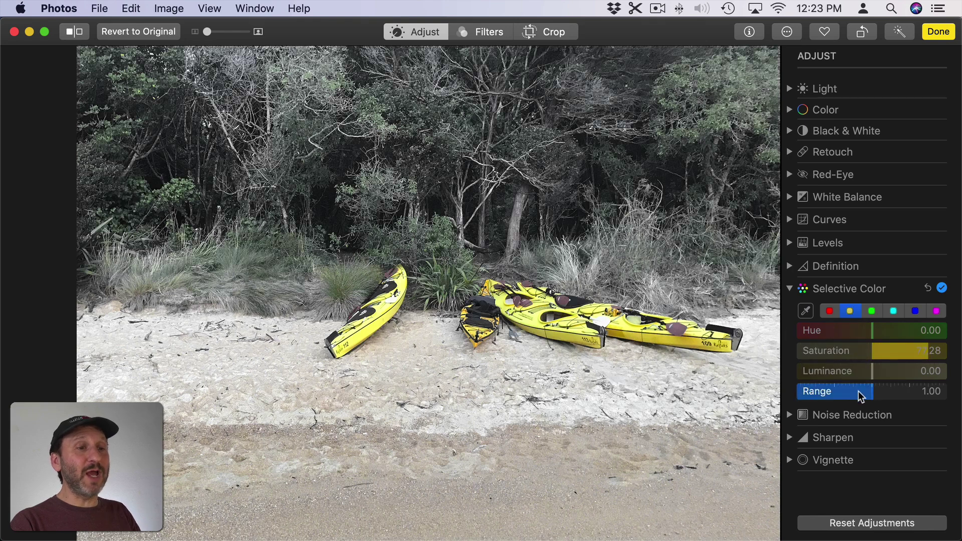
drag(870, 393, 914, 399)
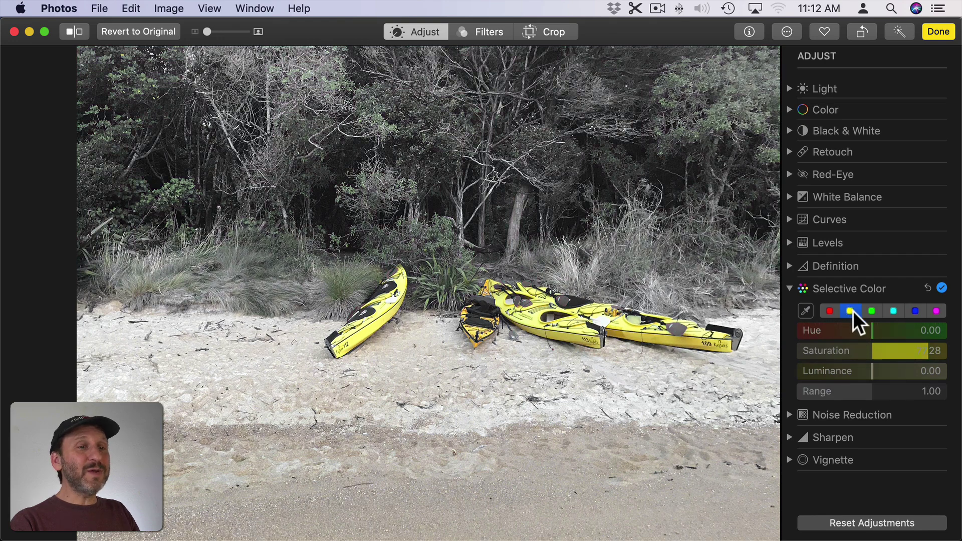
Step: Sample the yellow of a kayak in the photo as the custom hue for the yellow swatch
click(805, 308)
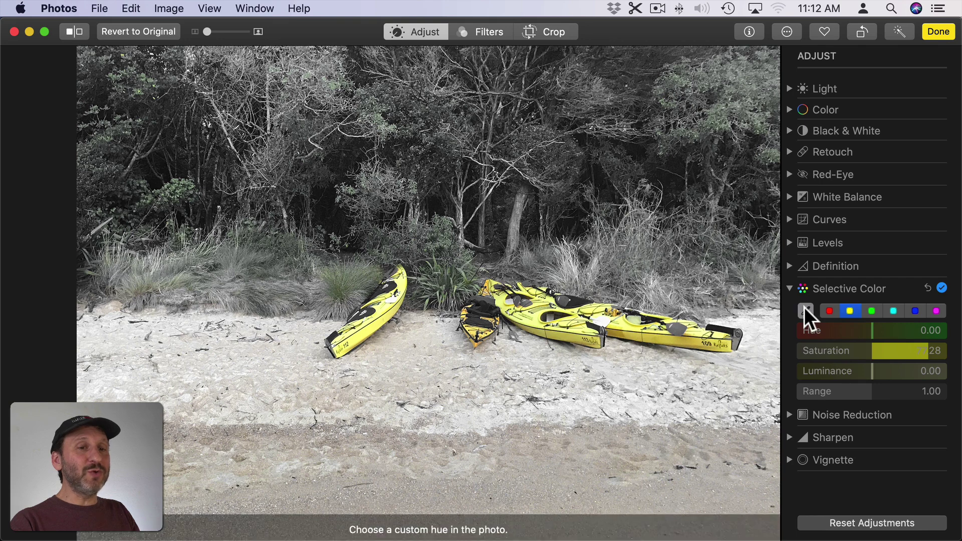
click(637, 333)
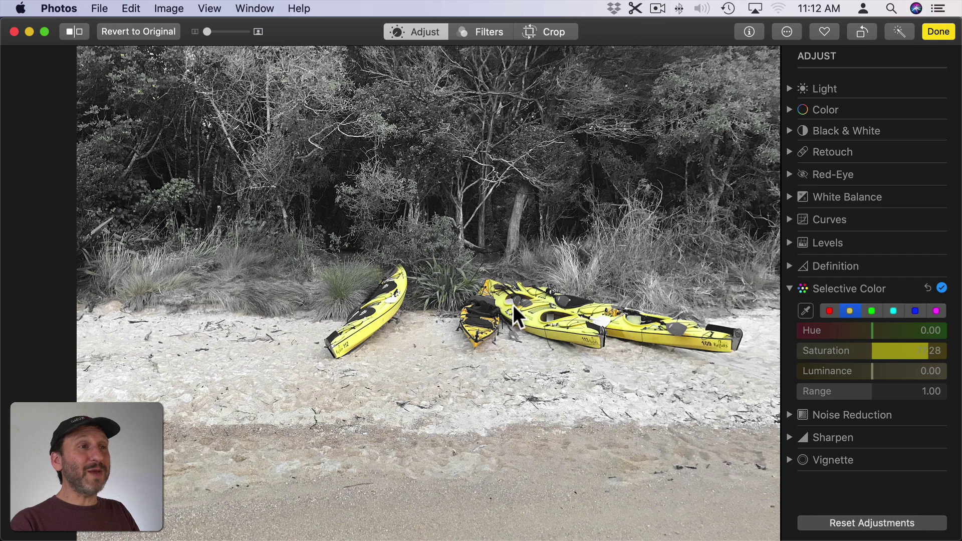
Step: Readjust the negative saturation of the red, green, cyan, blue and magenta ranges to refine the kayak photo's gray background
click(828, 310)
mouse_move(816, 354)
mouse_down()
mouse_move(798, 353)
mouse_move(827, 349)
mouse_move(801, 349)
mouse_move(816, 351)
mouse_up()
click(869, 312)
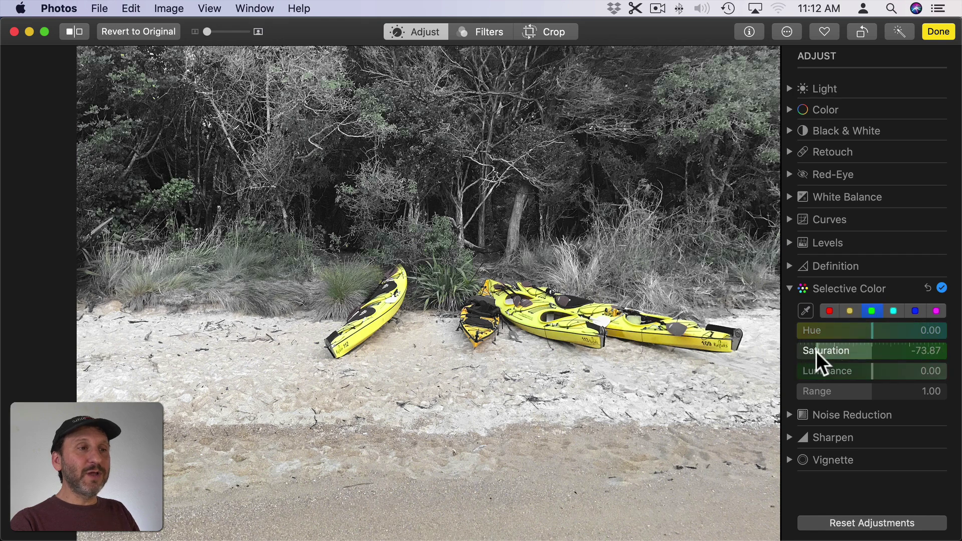
click(889, 312)
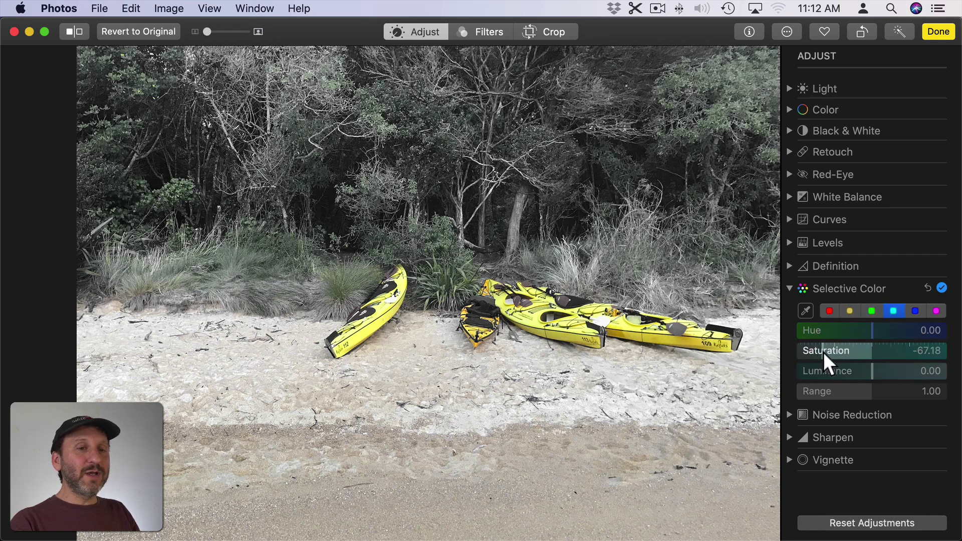
click(914, 310)
mouse_move(808, 342)
mouse_down()
mouse_move(827, 346)
mouse_move(800, 348)
mouse_move(826, 349)
mouse_up()
click(935, 310)
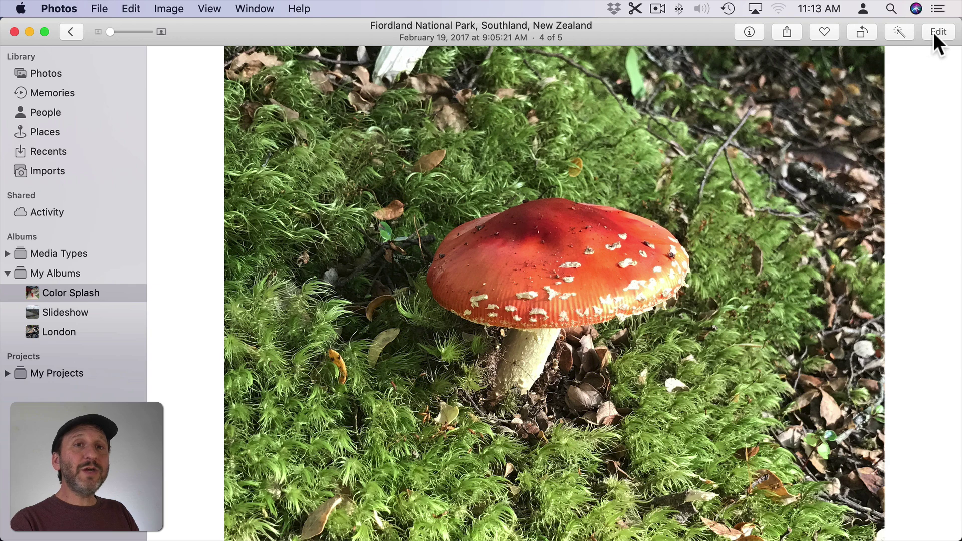
Step: Open the mushroom photo for editing and set the Selective Color saturation of yellow, green, cyan, blue and magenta to -100
click(935, 33)
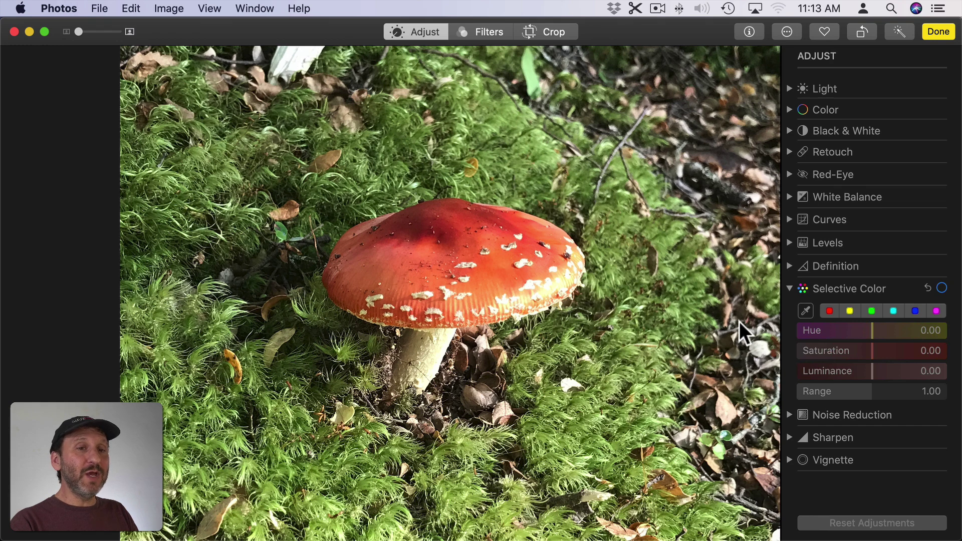
click(850, 310)
drag(869, 350, 762, 349)
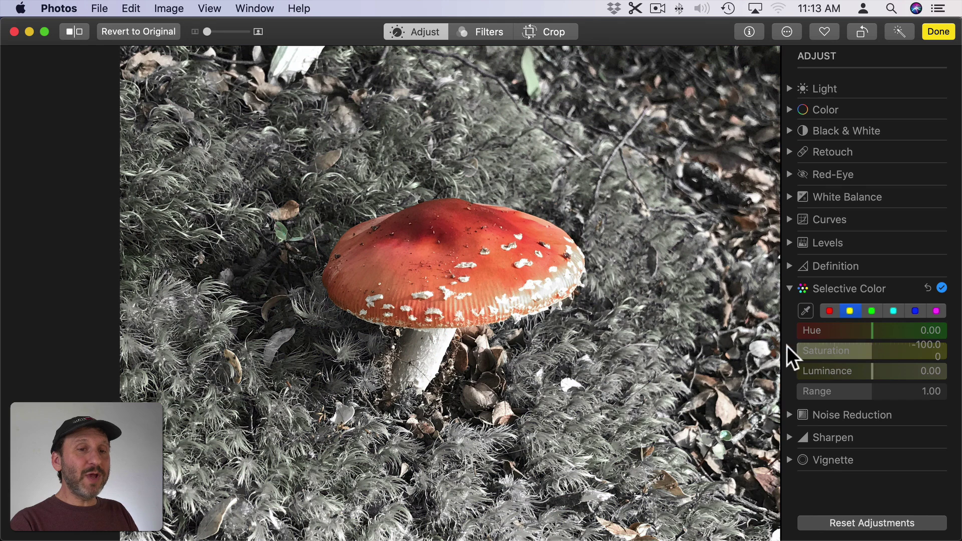
click(871, 310)
drag(870, 351, 803, 351)
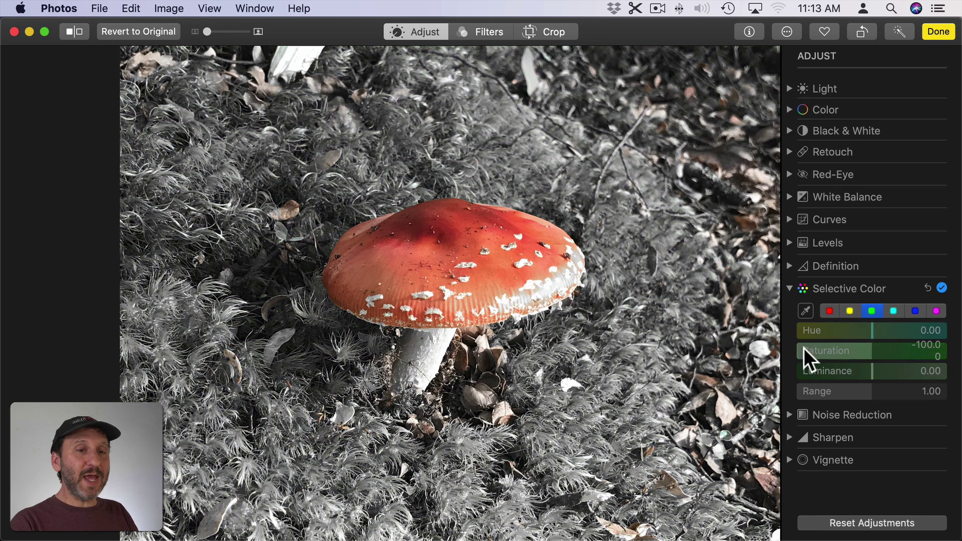
click(894, 310)
drag(875, 350, 776, 353)
click(922, 309)
drag(867, 349, 792, 349)
click(931, 308)
drag(876, 350, 767, 348)
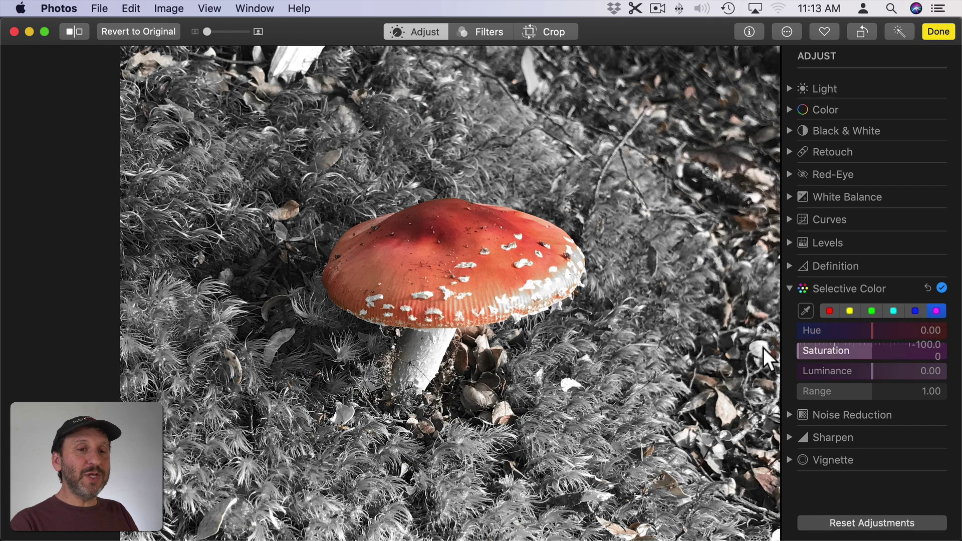
Step: Sample the mushroom cap in the photo as the custom hue for the red swatch
click(829, 310)
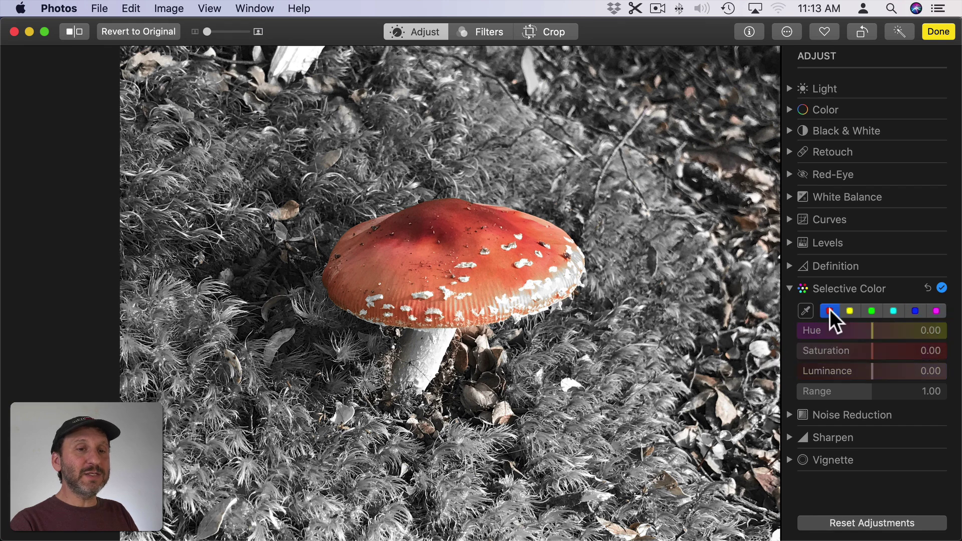
click(804, 309)
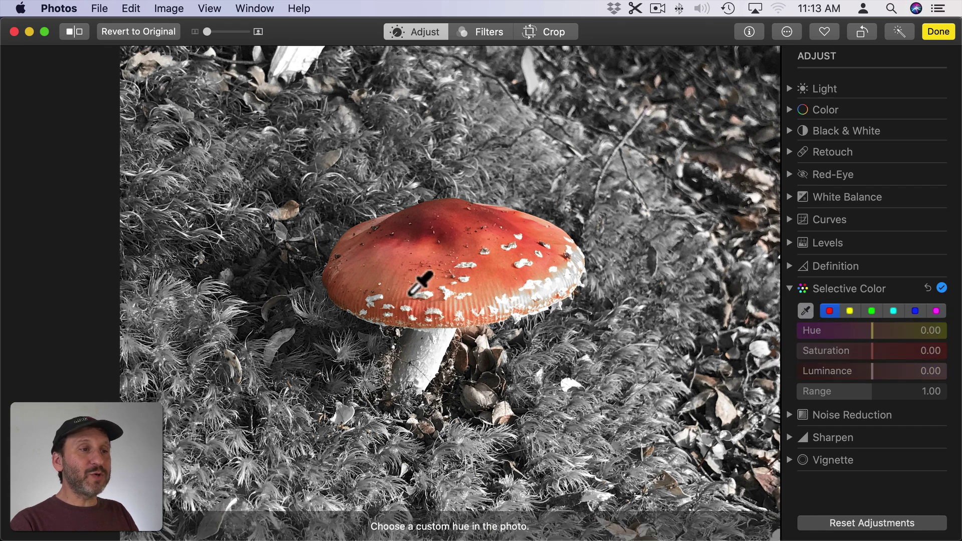
click(422, 244)
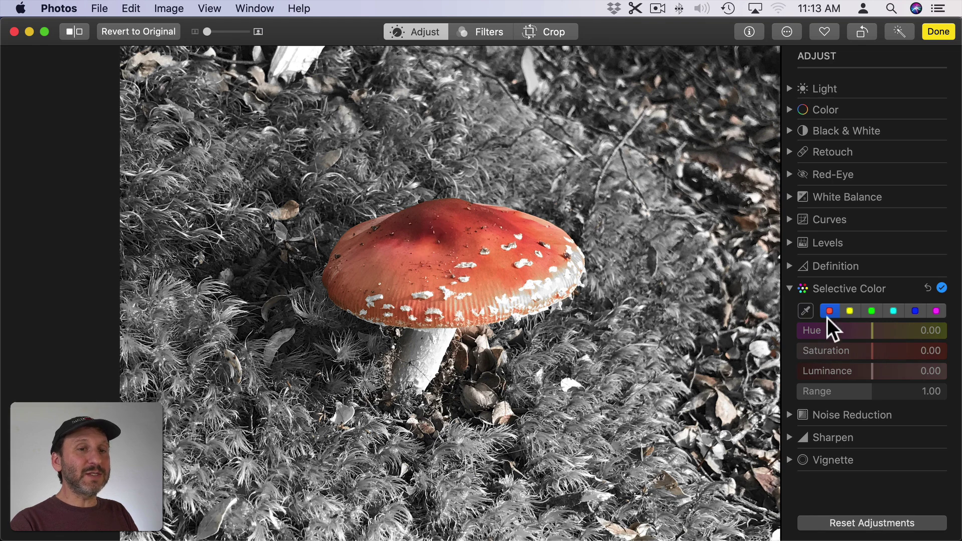
Step: Set the sampled red's saturation to 40.34 and try out its Hue adjustment
drag(881, 350, 902, 351)
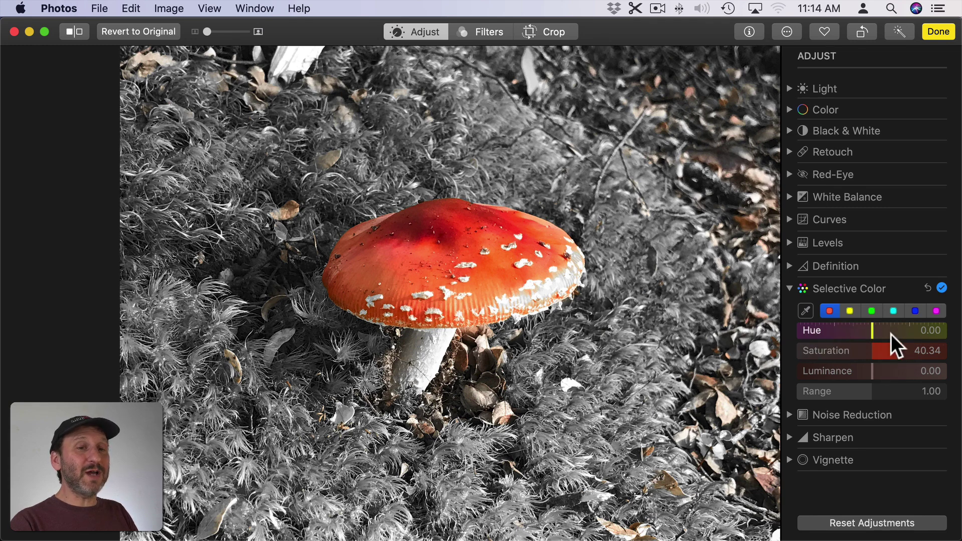
mouse_move(872, 330)
mouse_down()
mouse_move(950, 340)
mouse_move(788, 332)
mouse_move(872, 334)
mouse_up()
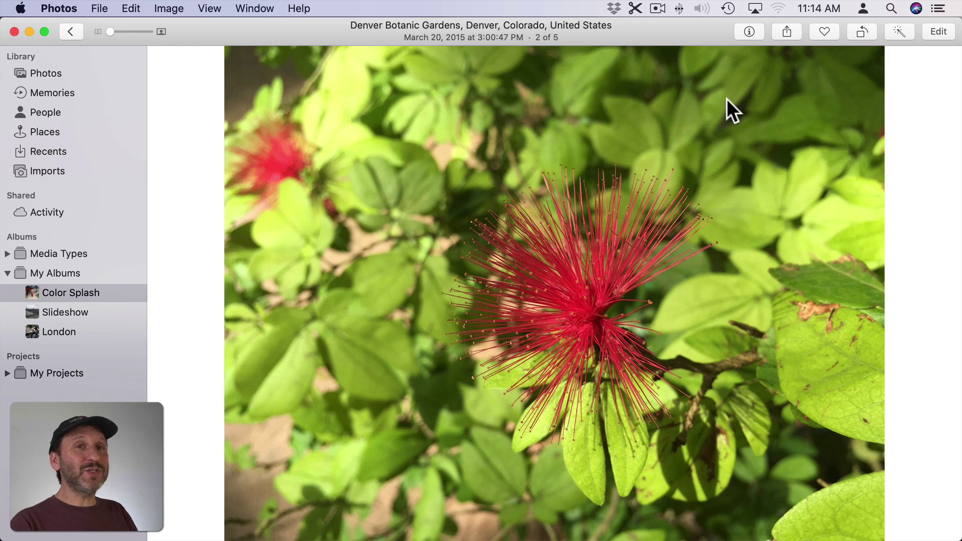
Step: Open the red flower photo for editing and set the Selective Color saturation to 42.49 for red and -80.03 for yellow
click(937, 33)
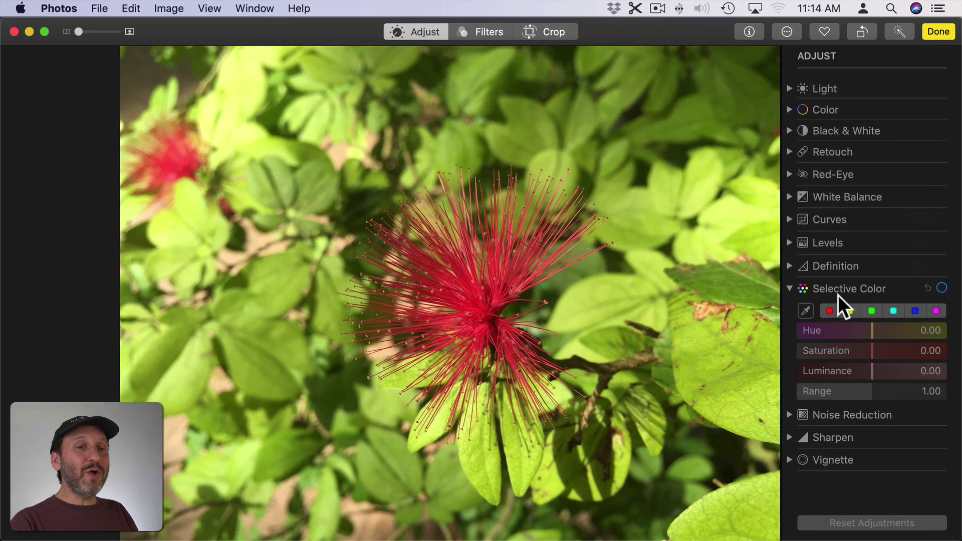
click(829, 312)
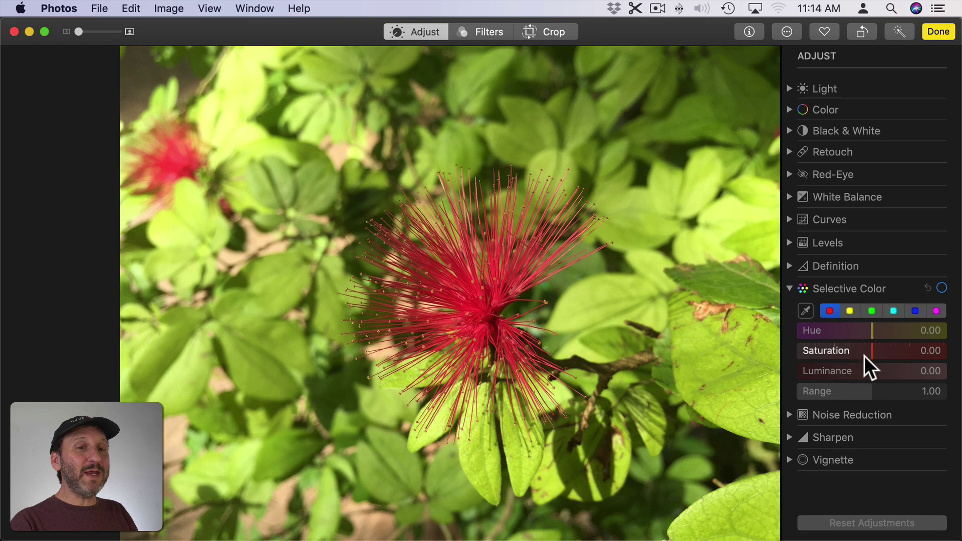
drag(872, 353, 903, 352)
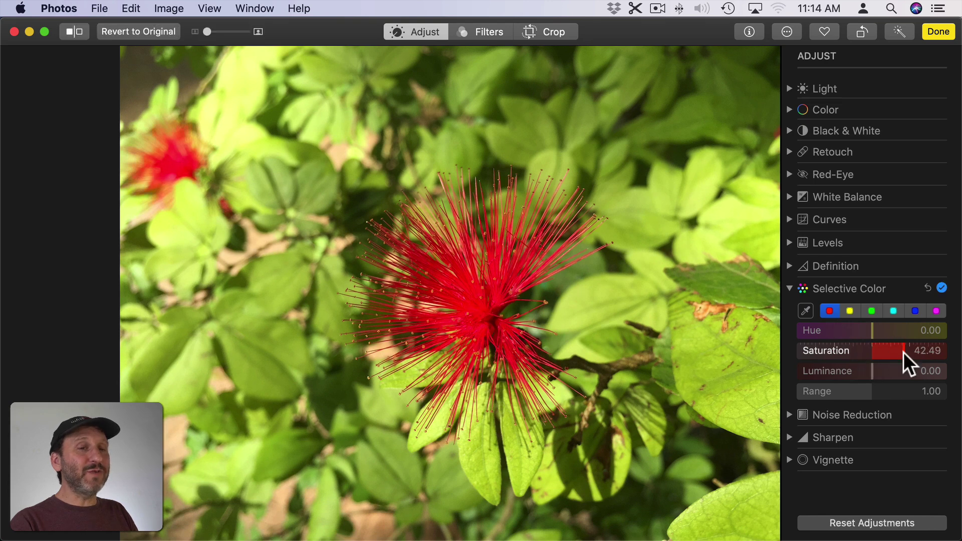
click(850, 311)
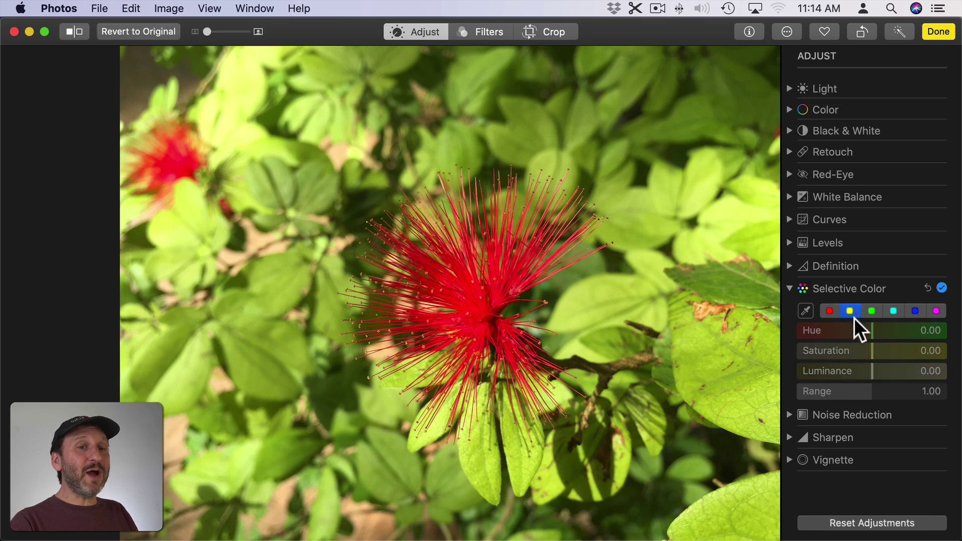
drag(870, 352, 812, 351)
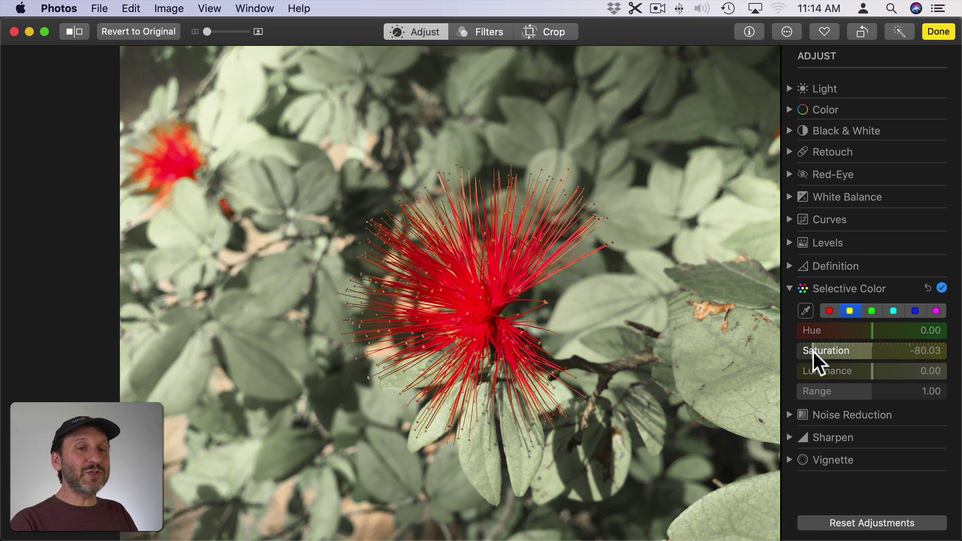
Step: Set the flower photo's green saturation to 37.89 and go through the cyan, blue and magenta swatches
click(893, 311)
drag(873, 350, 899, 351)
click(914, 311)
click(936, 311)
click(872, 309)
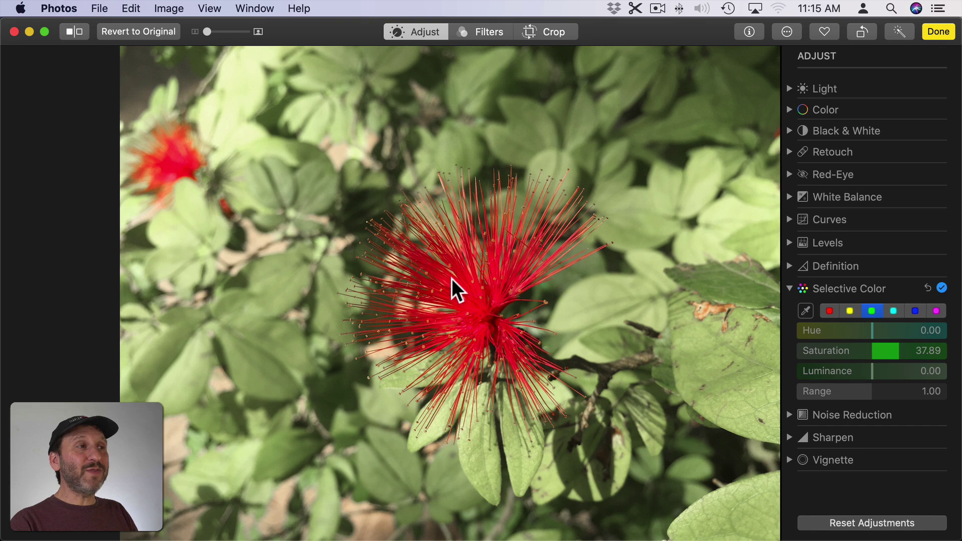
Step: Compare the edited flower photo with its original version
click(76, 31)
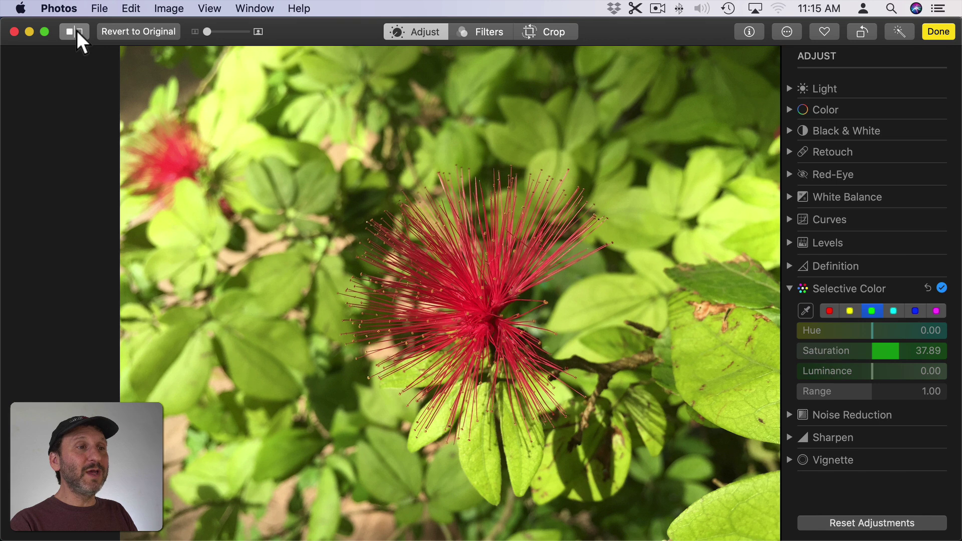
click(77, 30)
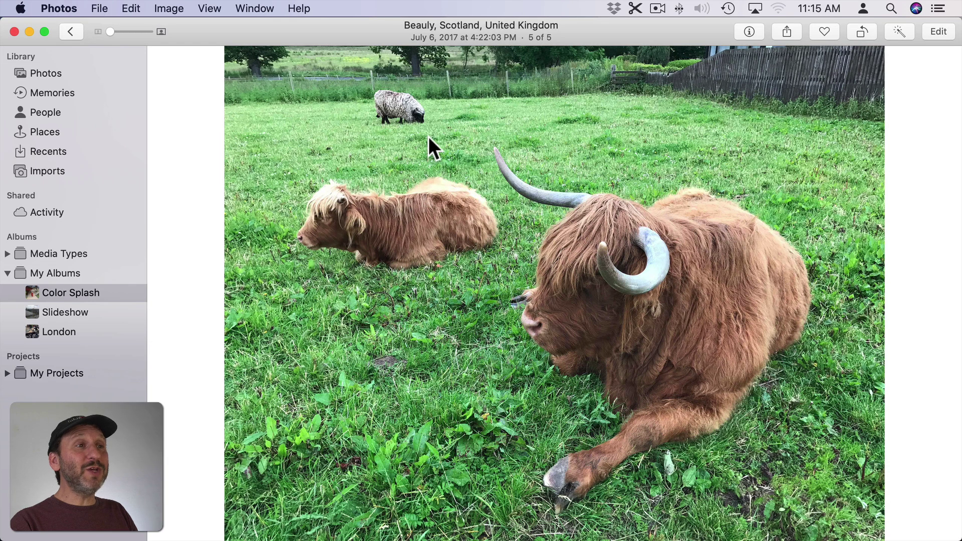
Step: Open the highland cattle photo for editing, sample the cow's brown fur as the red swatch's hue and set its saturation to 49.82
click(934, 31)
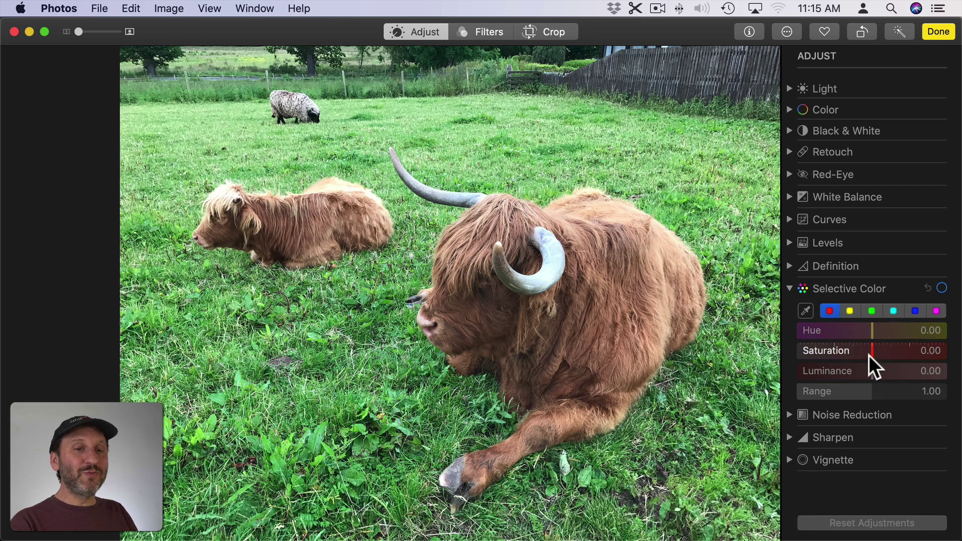
click(805, 311)
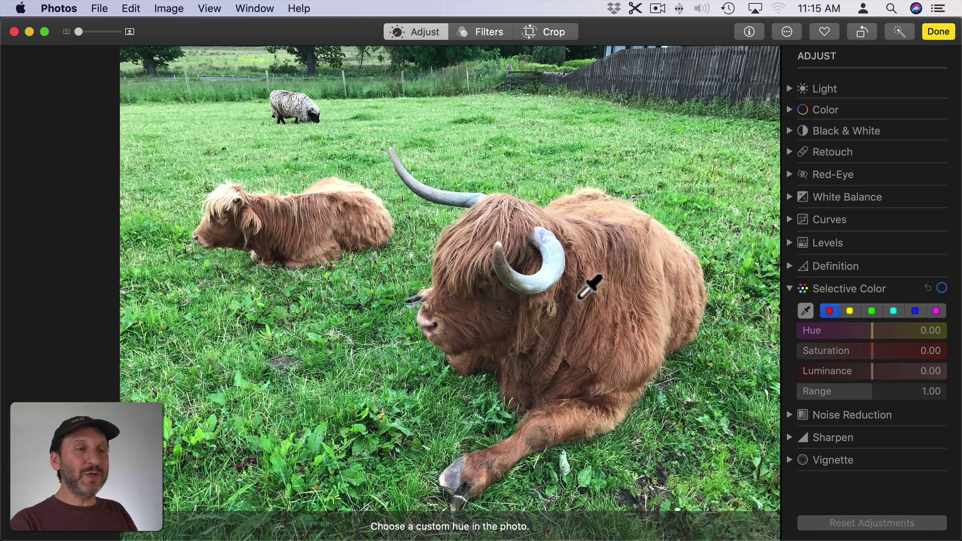
click(579, 296)
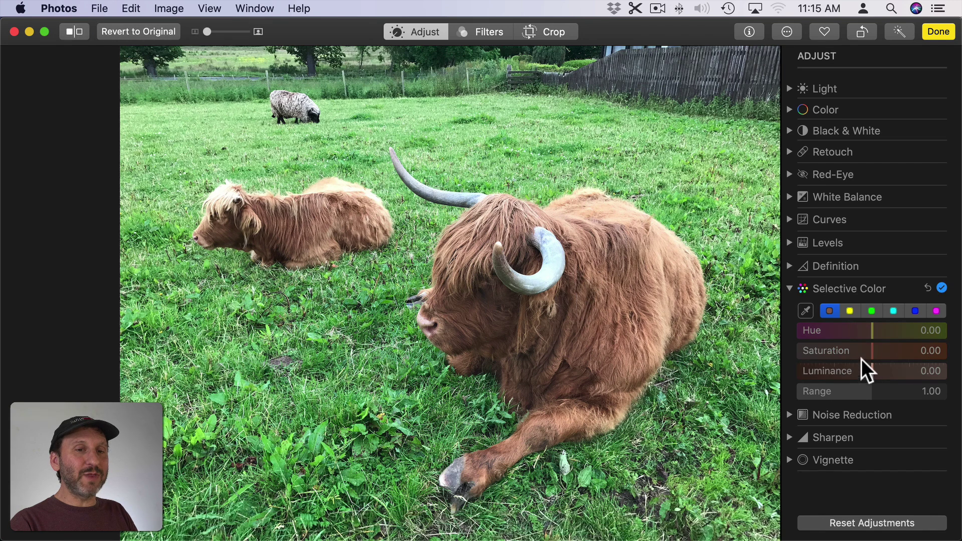
drag(872, 351, 906, 351)
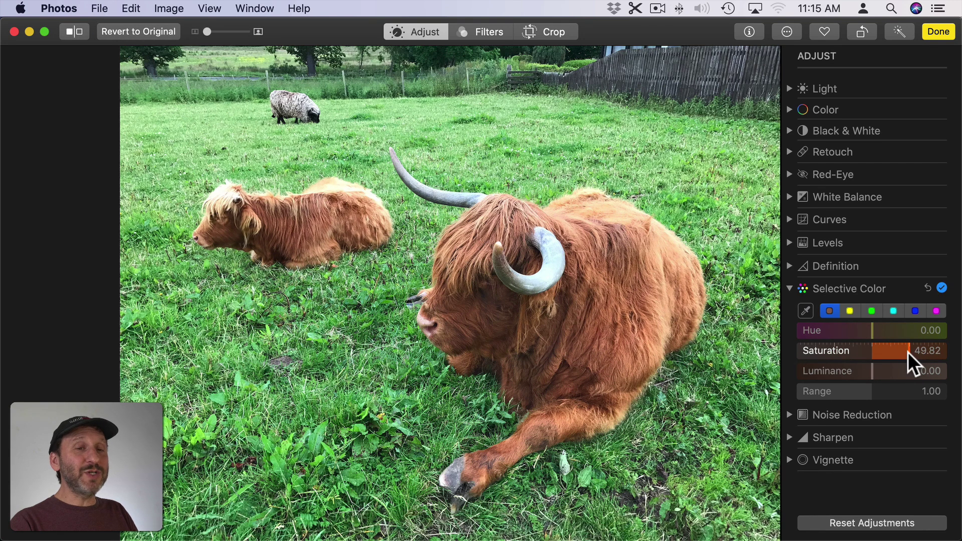
Step: Set the cattle photo's Selective Color saturation to -80.15 for yellow and -82.22 for green
click(851, 310)
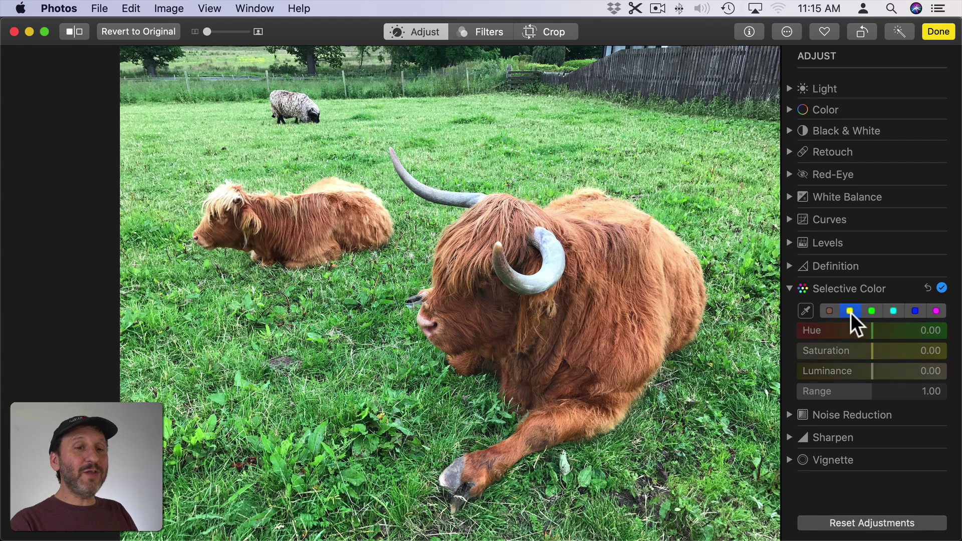
drag(869, 349, 812, 351)
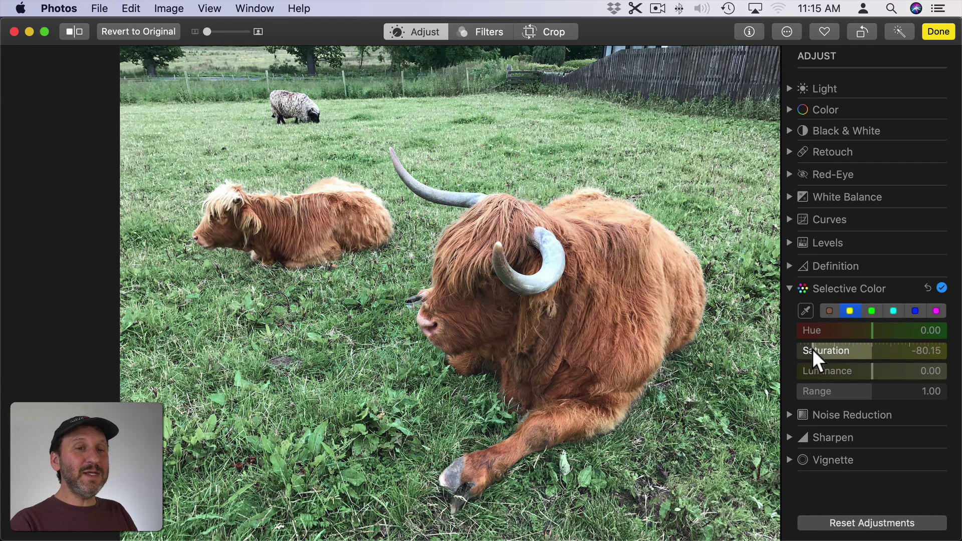
click(872, 311)
drag(871, 350, 812, 350)
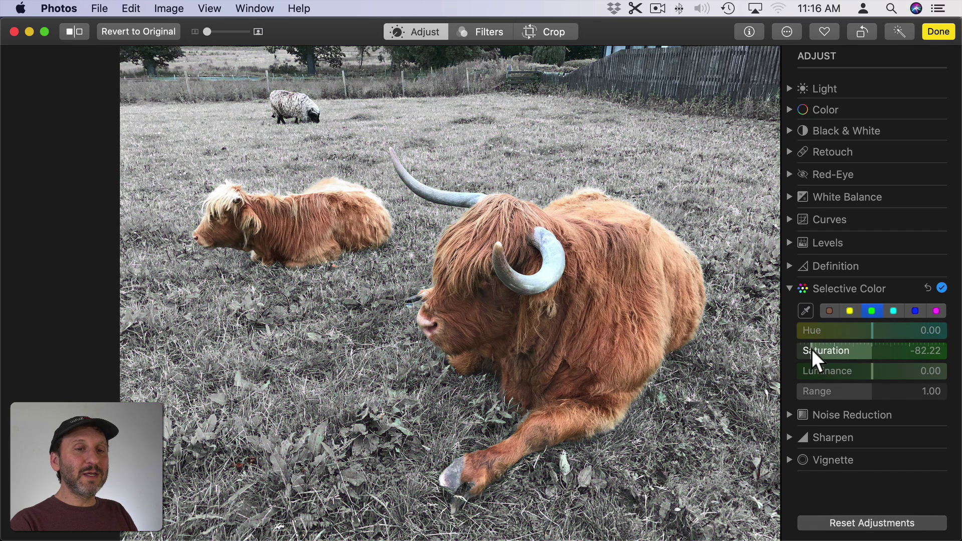
Step: Strongly reduce the cyan and blue saturation in the cattle photo and set the magenta saturation to -74.06
click(893, 310)
drag(876, 350, 811, 352)
click(914, 310)
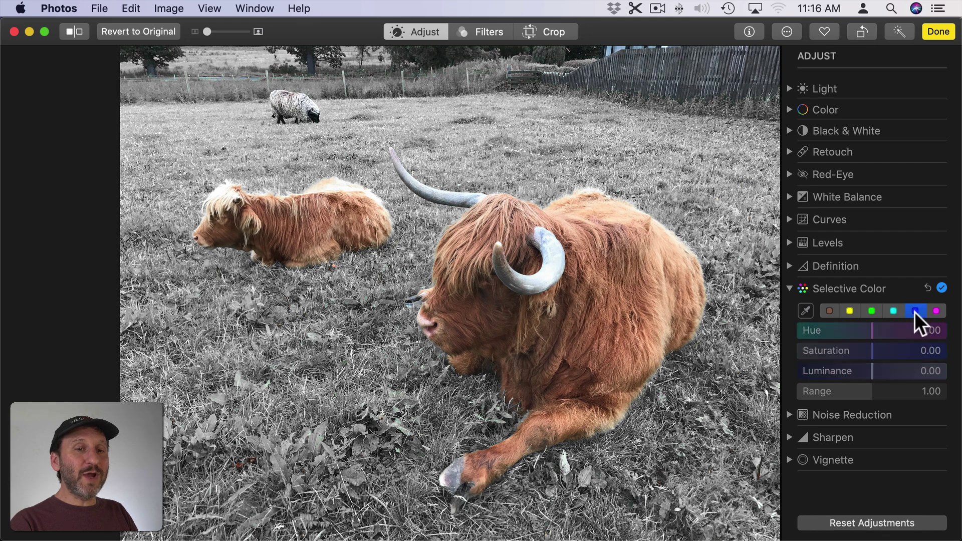
drag(874, 351, 815, 350)
click(935, 310)
drag(874, 351, 816, 355)
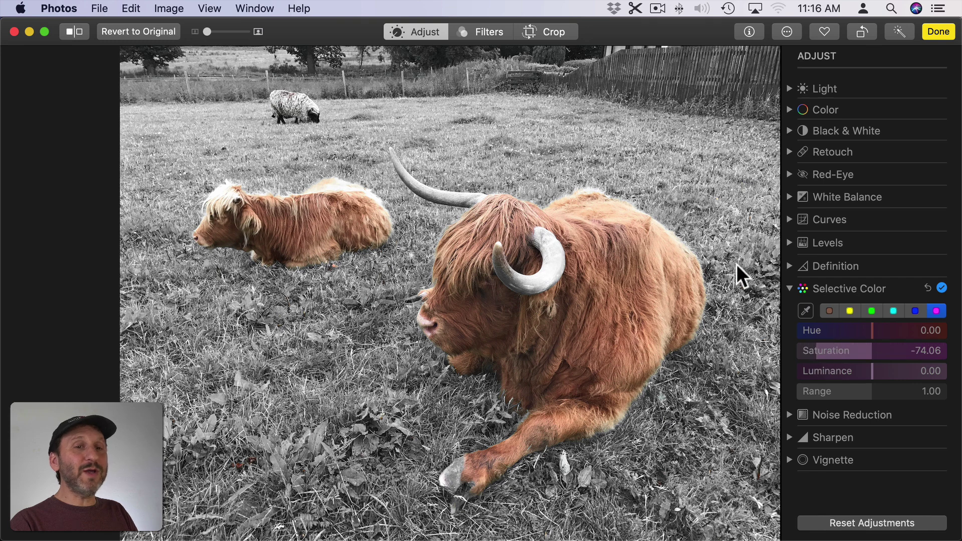
Step: Sample the grass as the green swatch's hue, set its saturation to 19.45 and shift its hue toward yellow
click(869, 308)
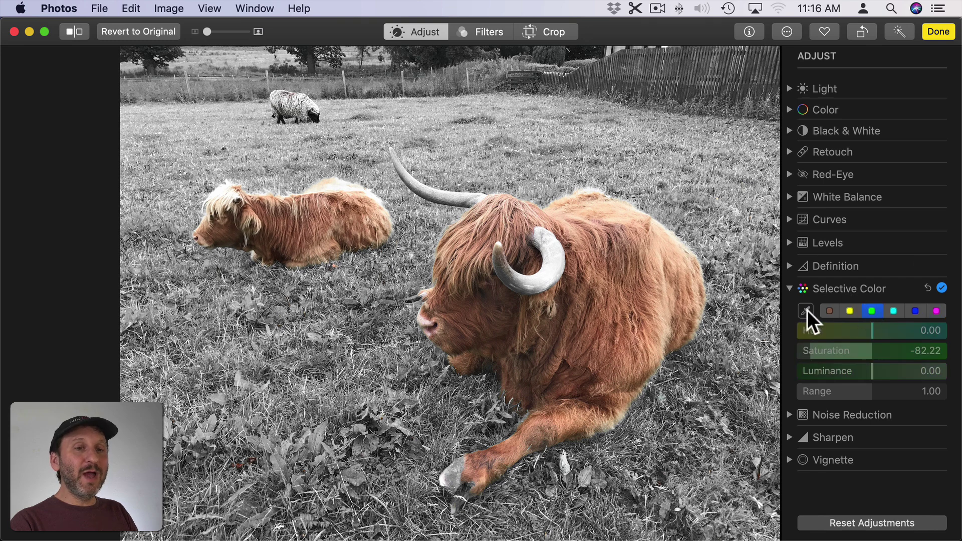
drag(814, 349, 883, 354)
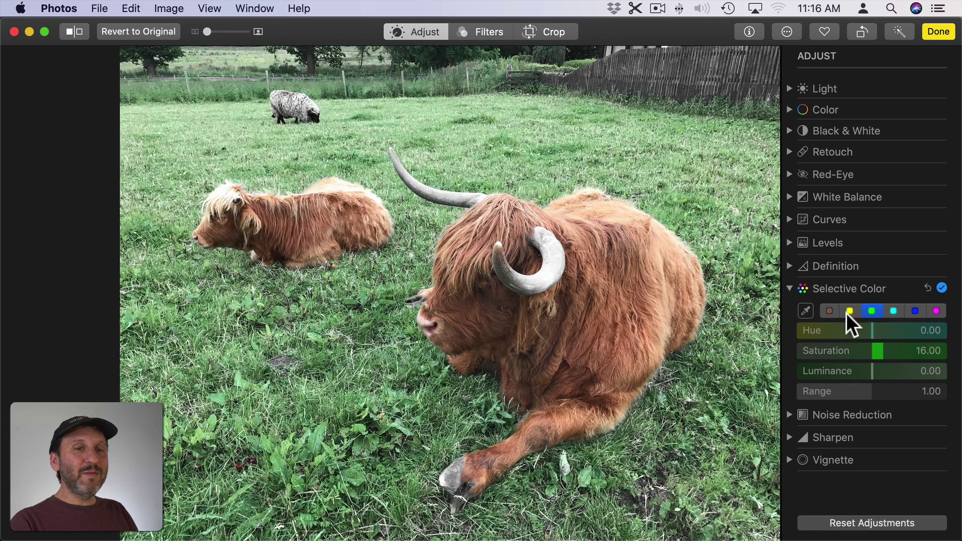
click(798, 308)
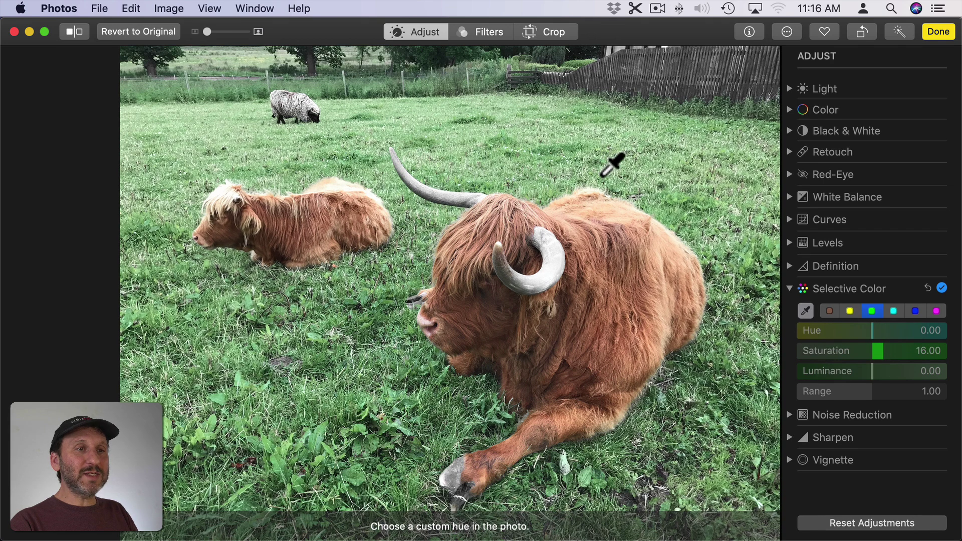
click(602, 176)
drag(883, 349, 885, 347)
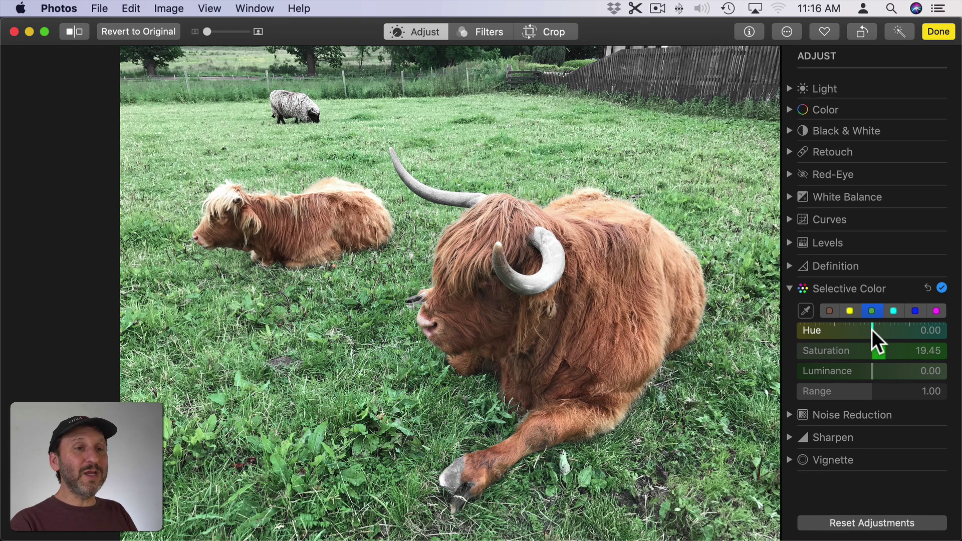
drag(871, 330, 836, 330)
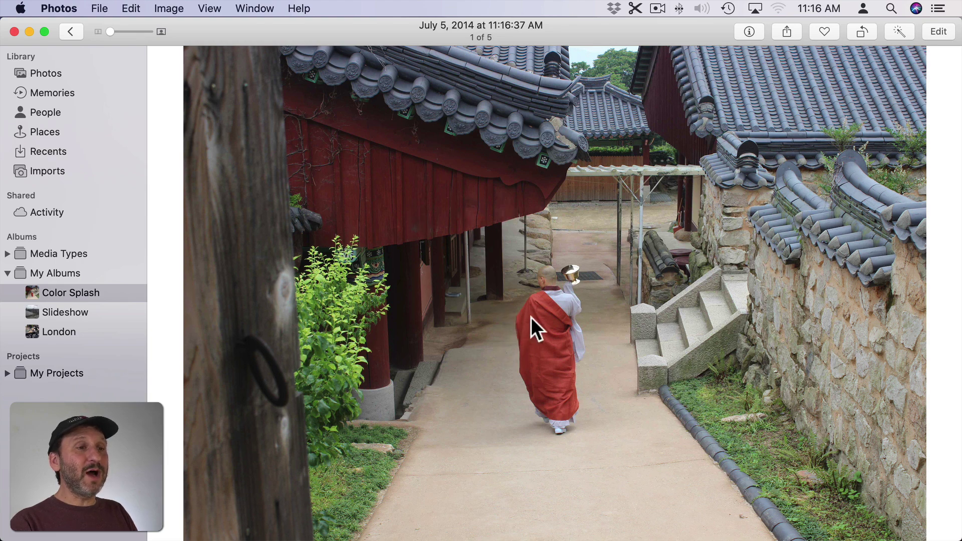
Step: Open the temple photo for editing, sample the monk's robe as the red swatch's hue and boost its saturation
click(935, 31)
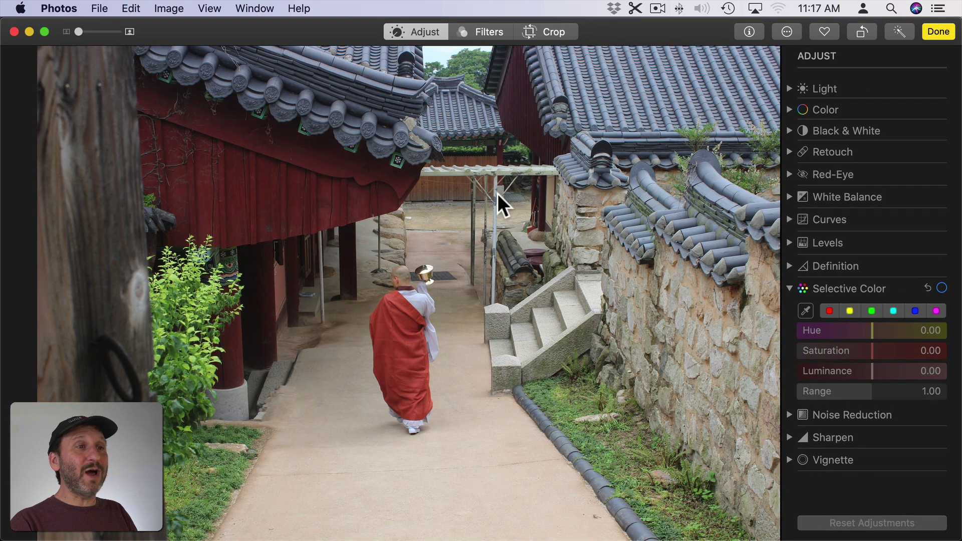
click(805, 312)
click(393, 331)
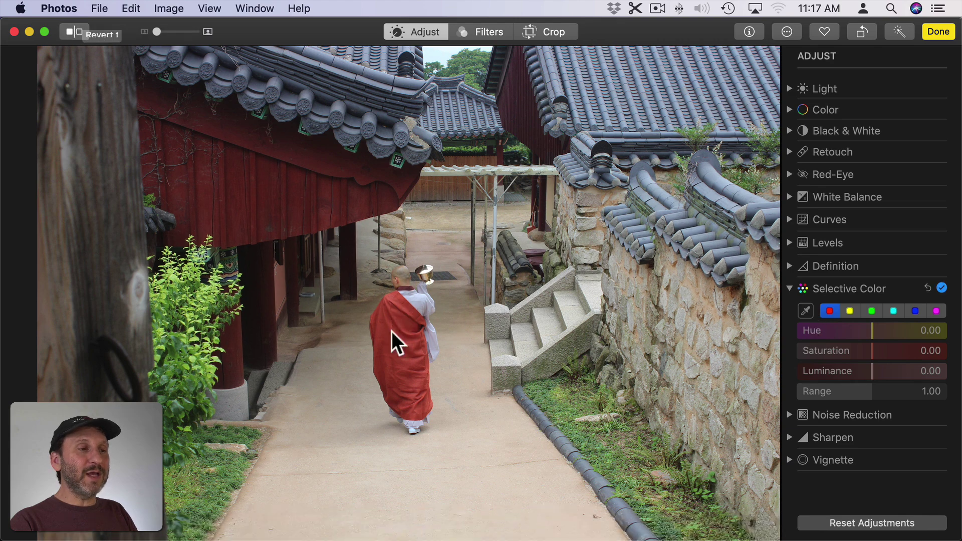
drag(872, 349, 808, 348)
Step: Set the temple photo's Selective Color saturation to -87.52 for yellow and -85.70 for green
click(851, 311)
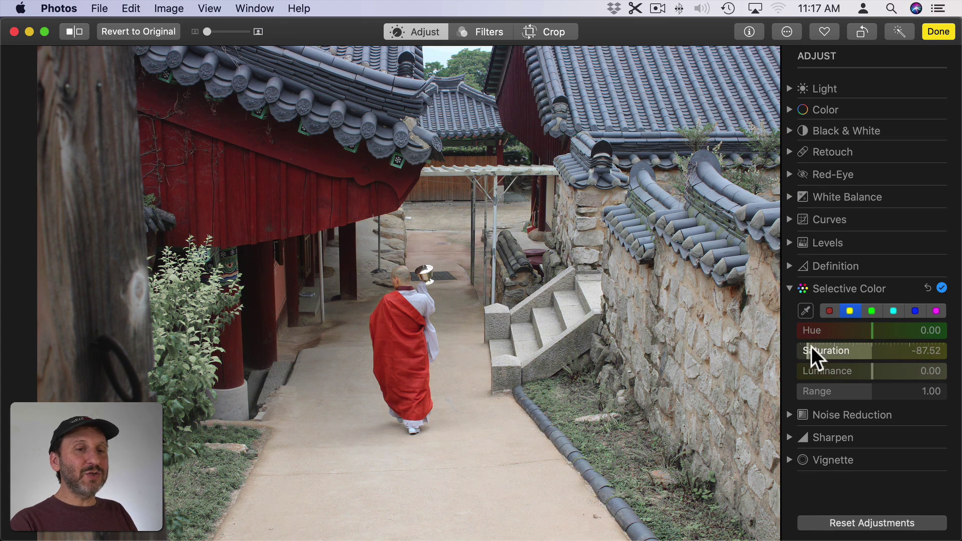
click(871, 312)
drag(871, 346, 808, 346)
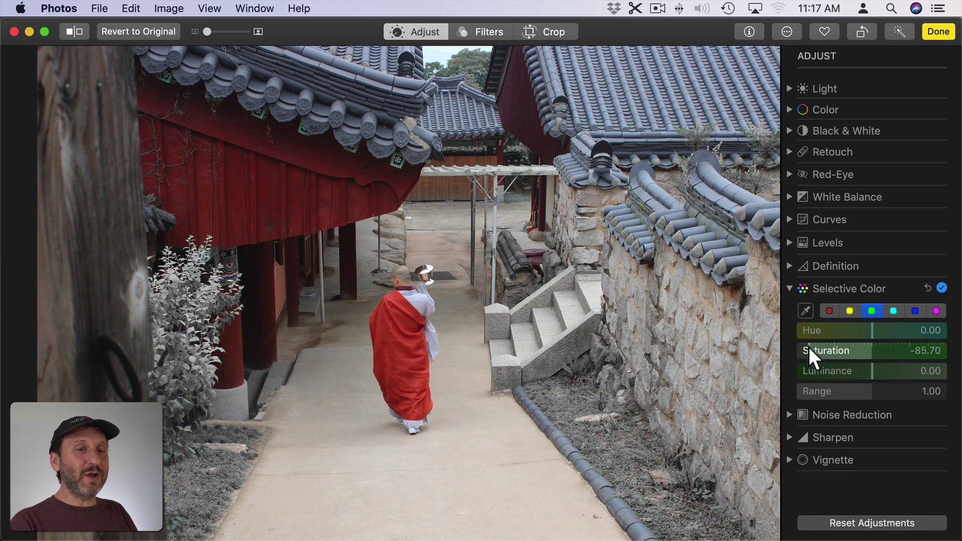
Step: Strongly reduce the temple photo's cyan saturation and set the saturation to -85.74 for blue and -86.30 for magenta
click(892, 310)
drag(871, 349, 808, 351)
click(913, 310)
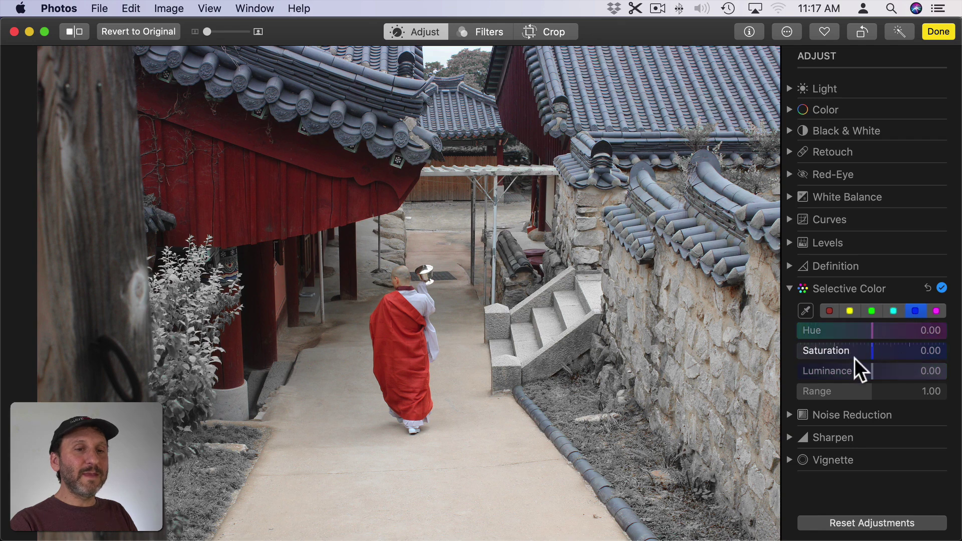
drag(872, 351, 808, 350)
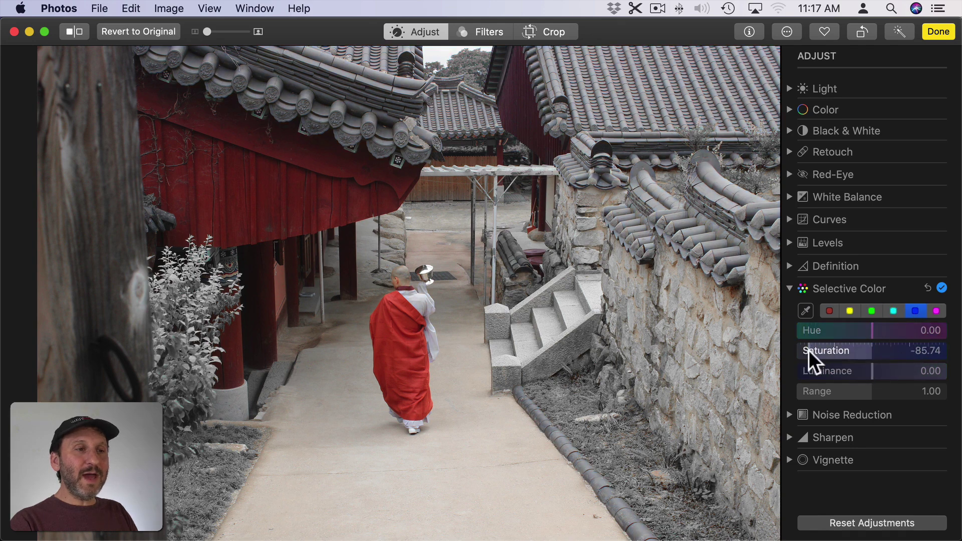
click(934, 310)
drag(872, 346, 809, 353)
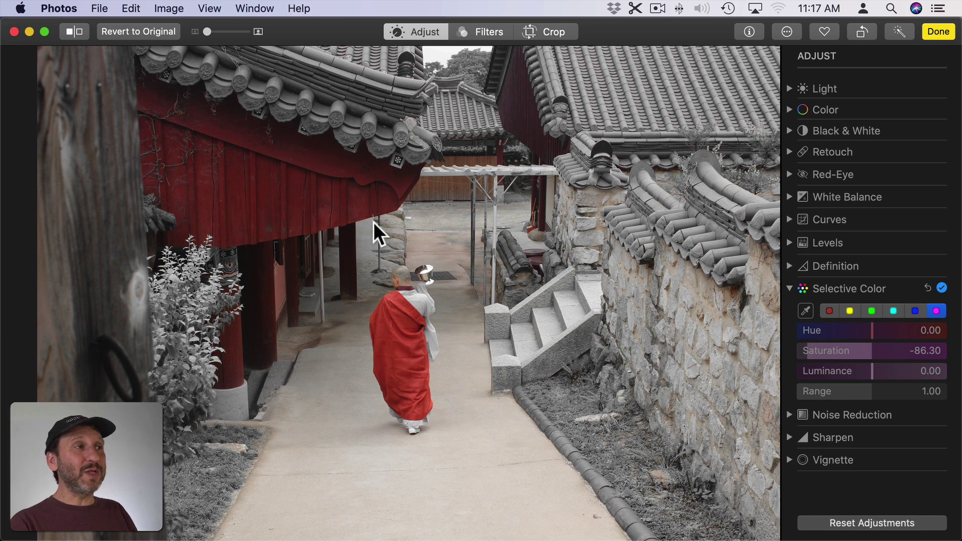
Step: Revert the temple photo to its original, check the available editing extensions and finish editing
click(151, 32)
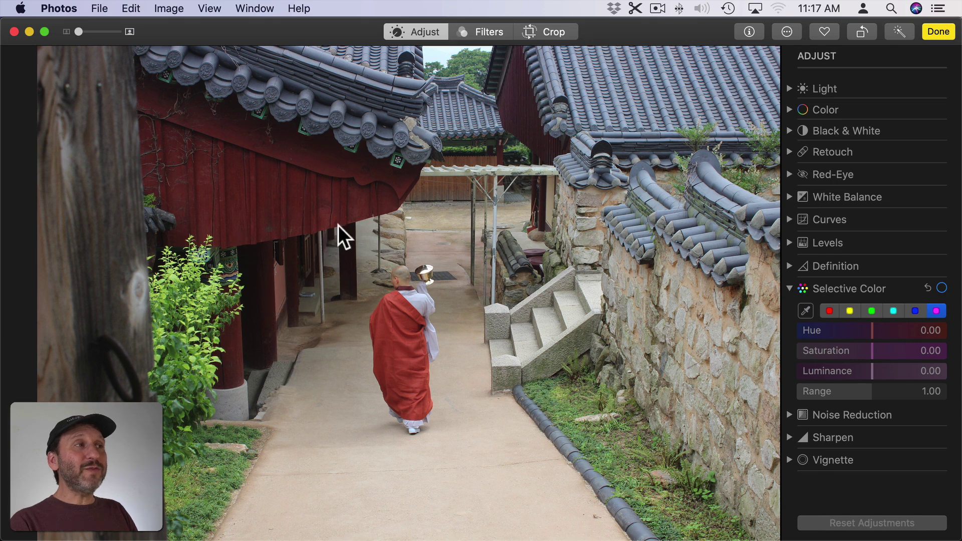
click(789, 30)
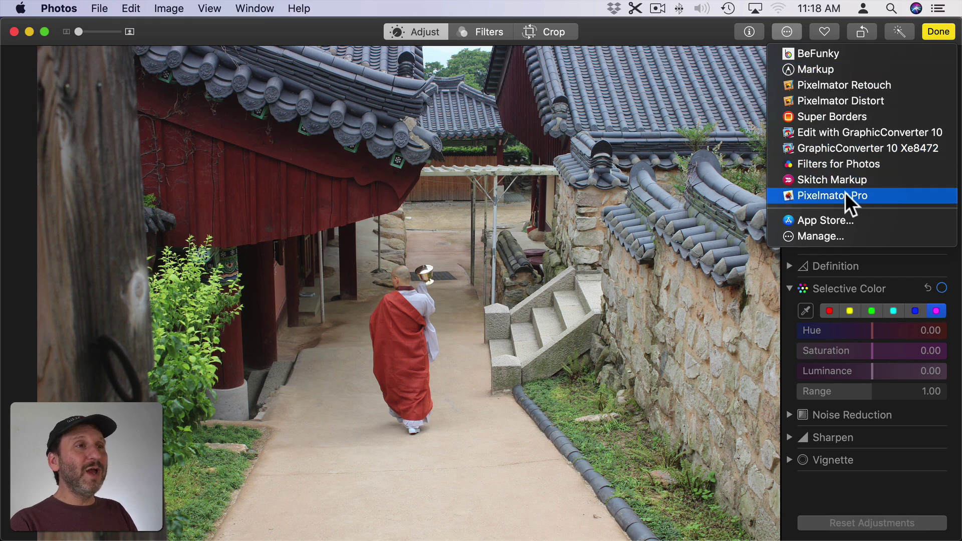
click(275, 29)
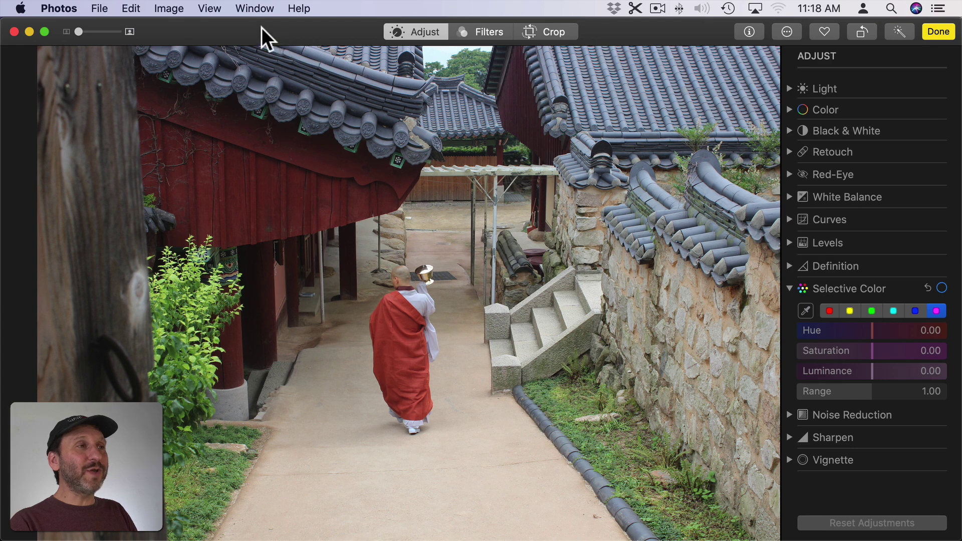
click(926, 34)
Step: Open the temple photo in Pixelmator Pro as the external editor and duplicate its background layer
click(175, 8)
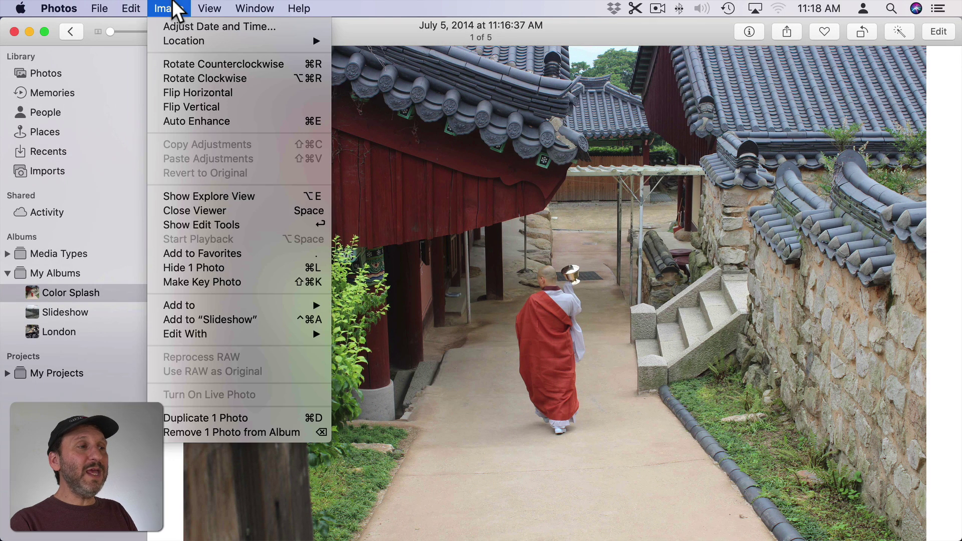
mouse_move(193, 337)
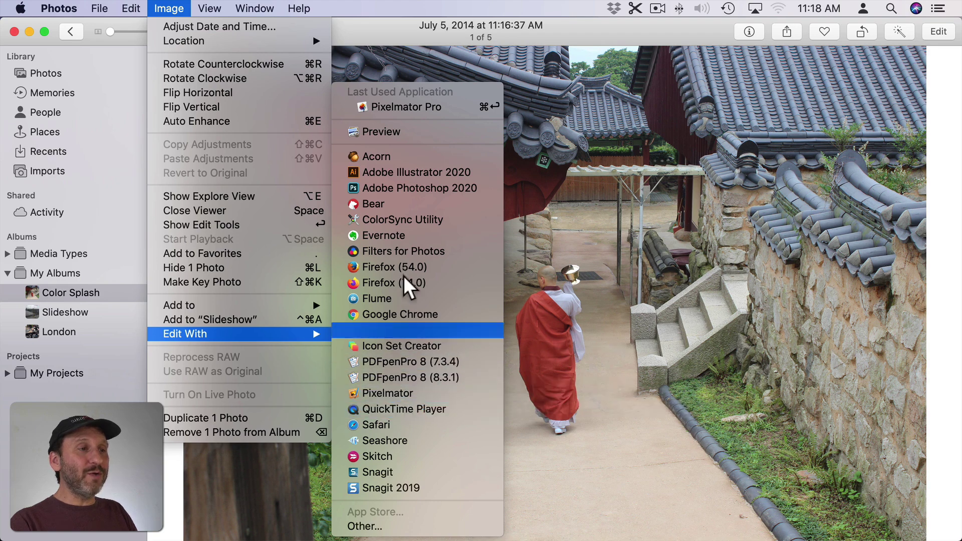
click(390, 105)
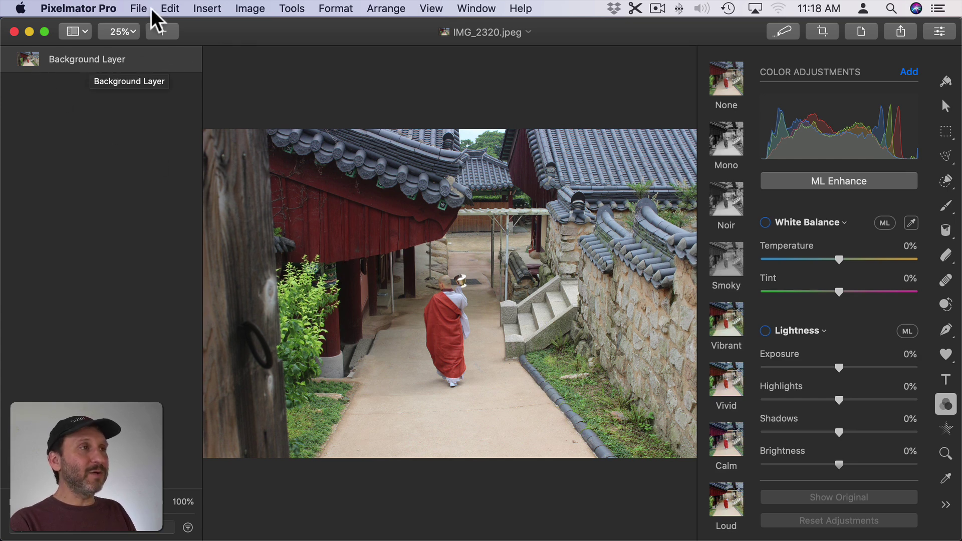
click(170, 7)
click(191, 148)
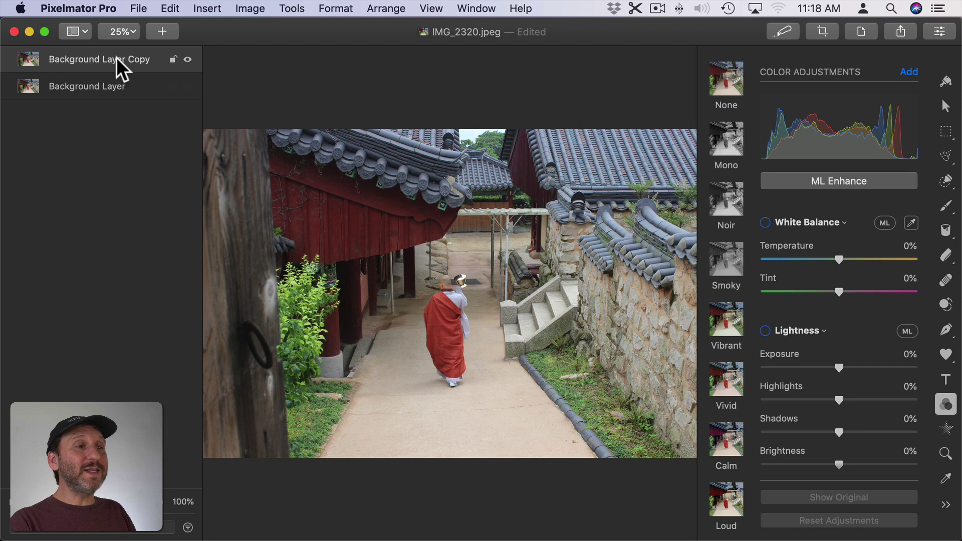
Step: Isolate the monk on the duplicated layer by quick-selecting him, inverting the selection and deleting the surroundings, and clear the selection
click(946, 182)
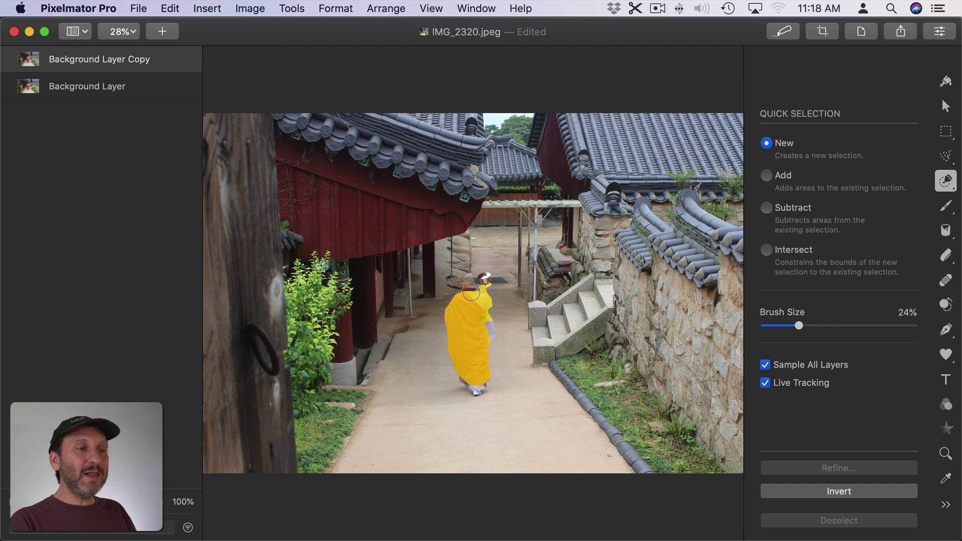
click(476, 385)
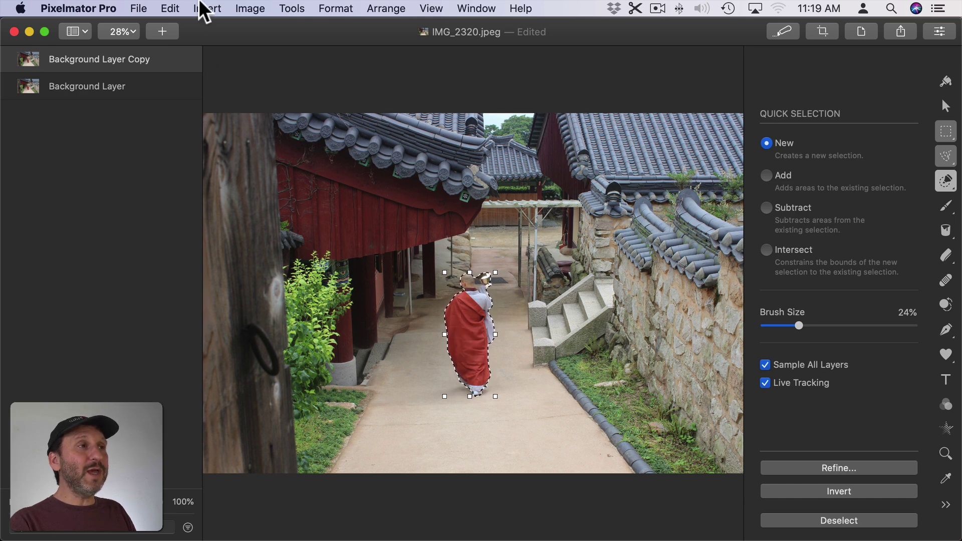
click(173, 9)
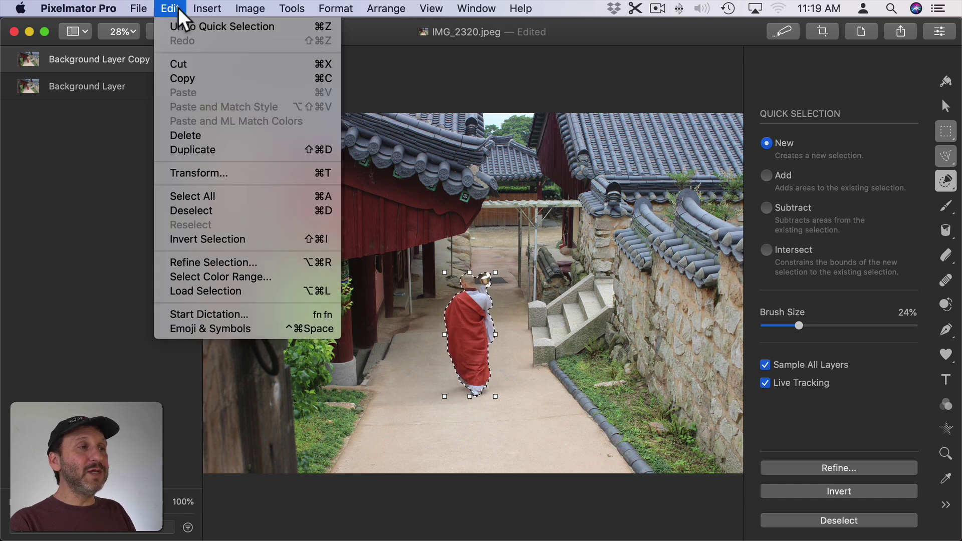
click(207, 239)
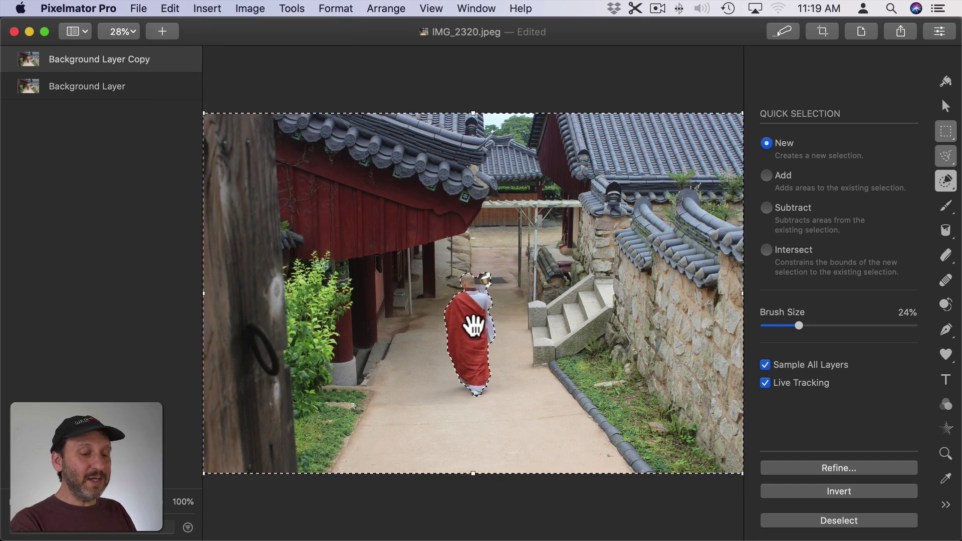
key(BackSpace)
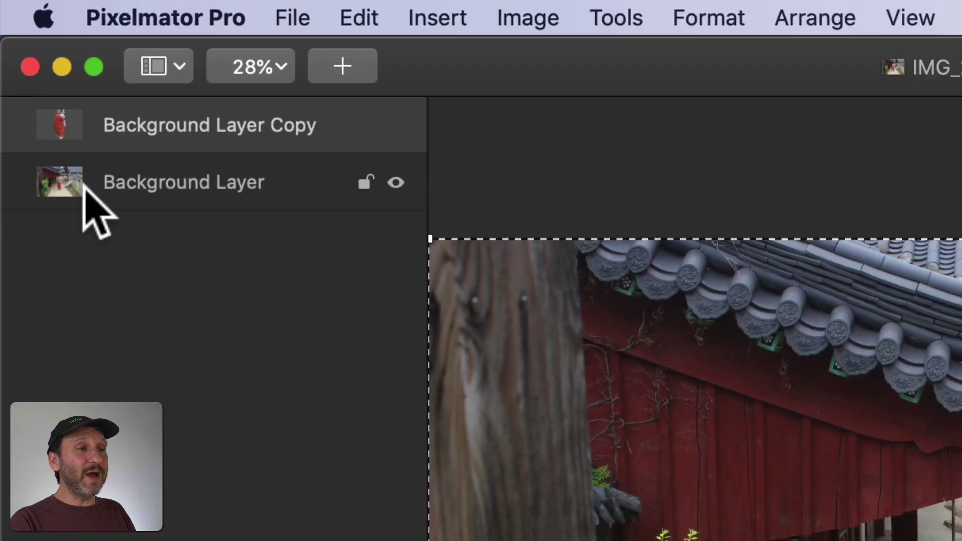
click(358, 17)
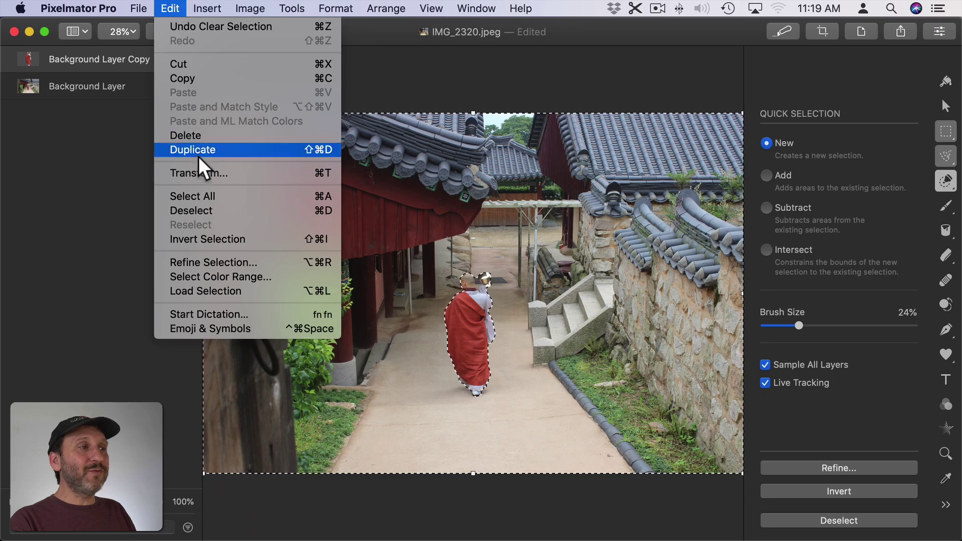
click(420, 444)
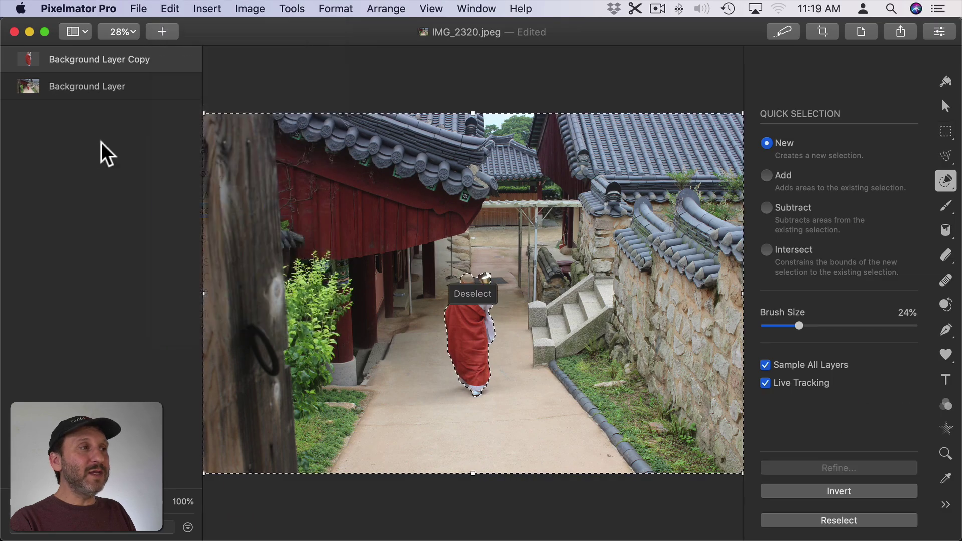
Step: Apply a Hue & Saturation adjustment to the original background layer with saturation at -100%
click(21, 87)
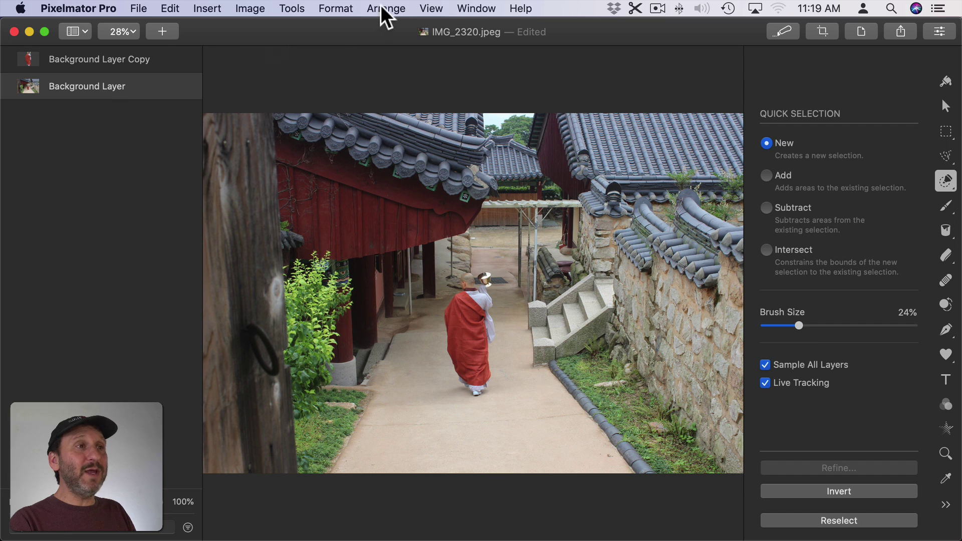
click(333, 9)
mouse_move(369, 131)
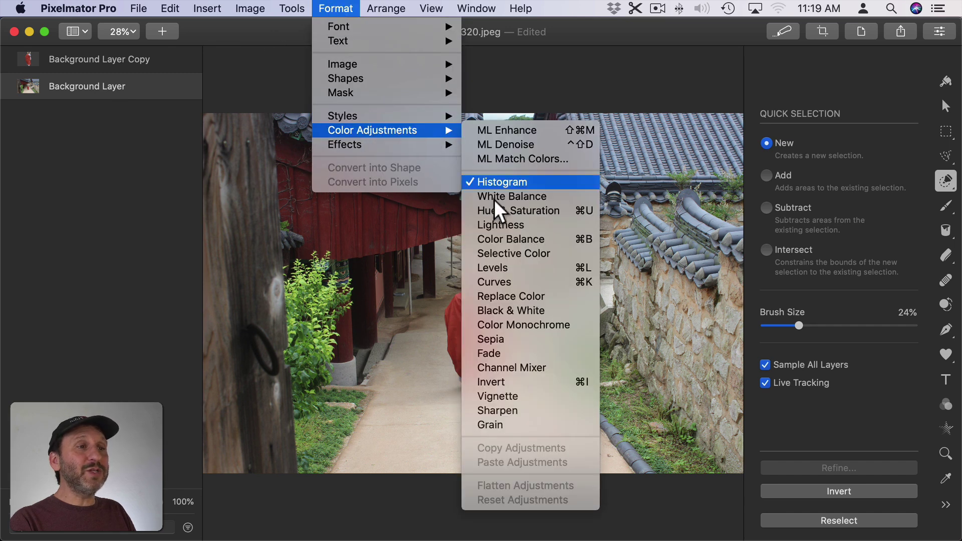
click(503, 212)
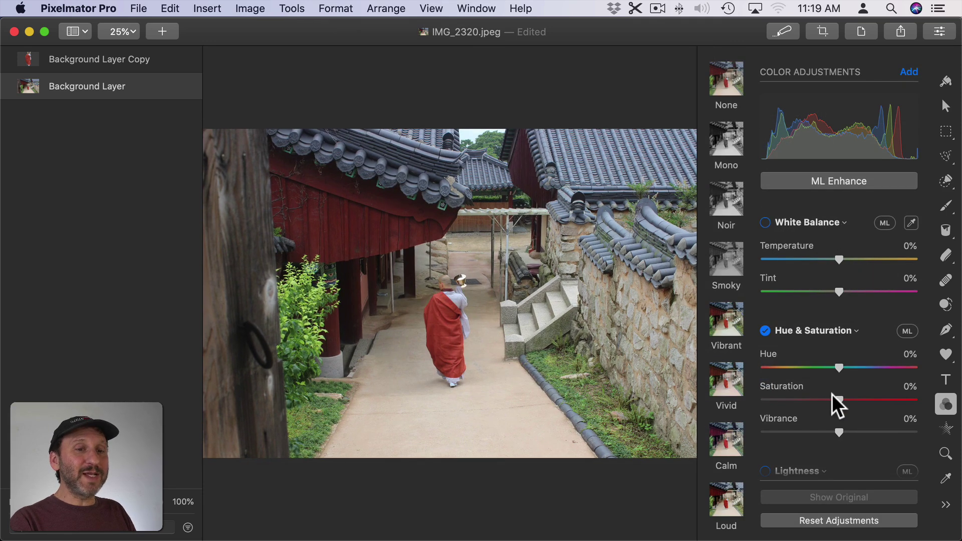
drag(837, 399, 756, 394)
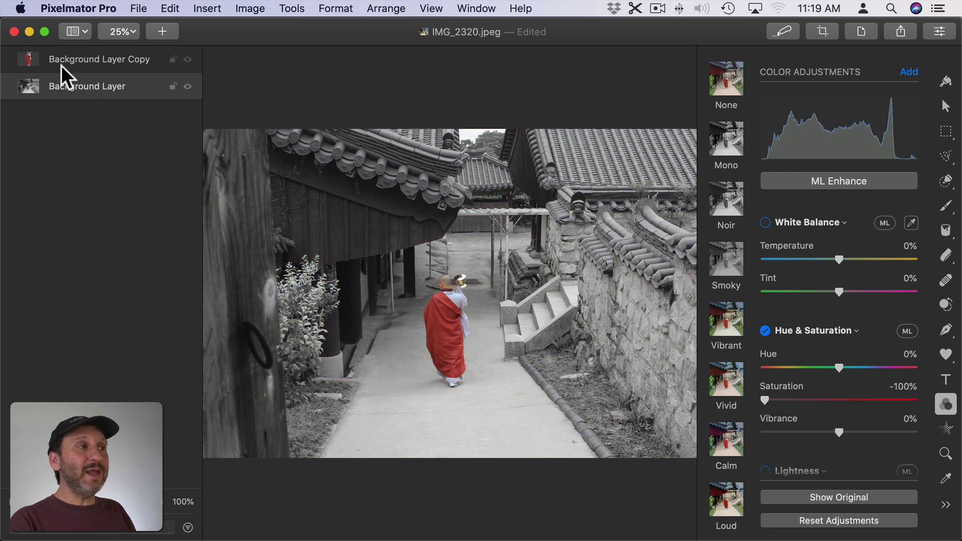
Step: Apply a Hue & Saturation adjustment to the isolated monk on Background Layer Copy with saturation at 55%
drag(115, 58, 41, 84)
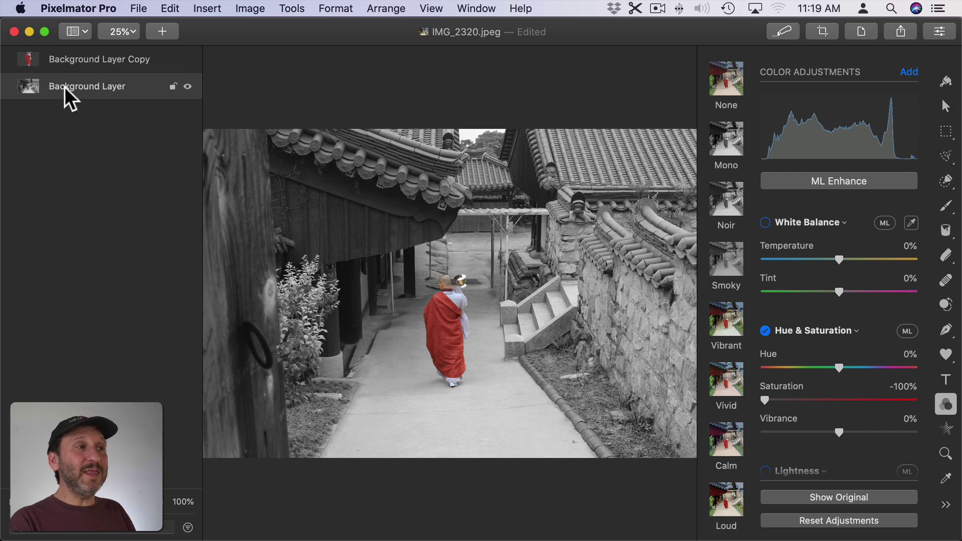
click(78, 58)
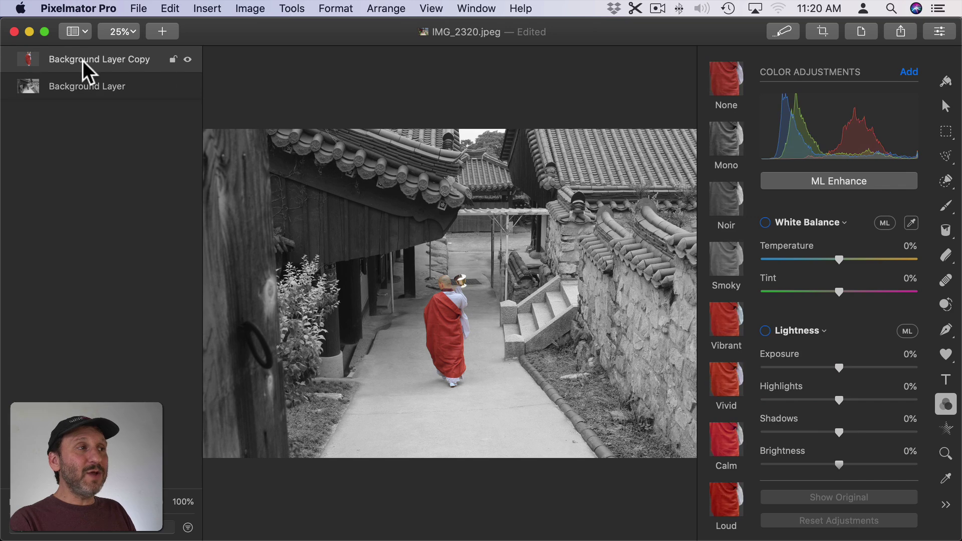
click(336, 9)
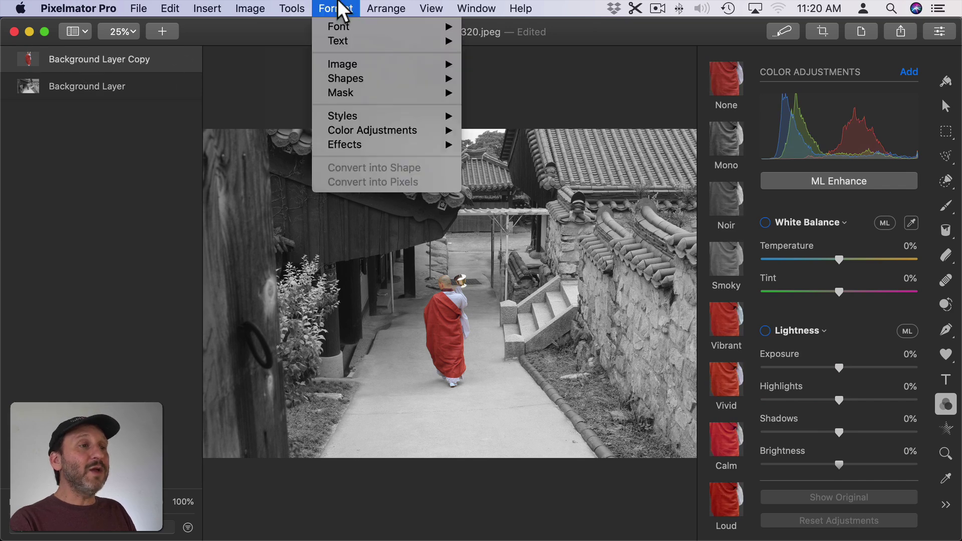
mouse_move(361, 130)
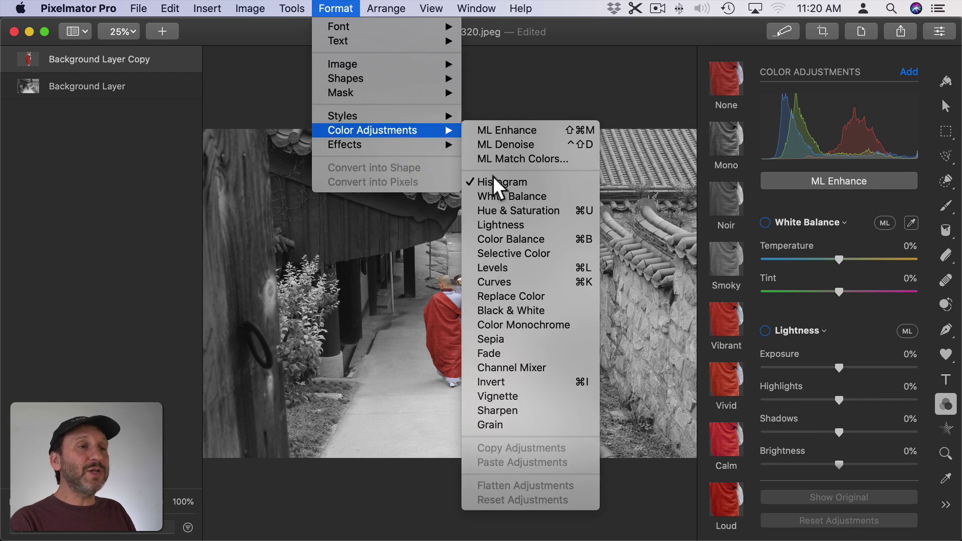
click(505, 207)
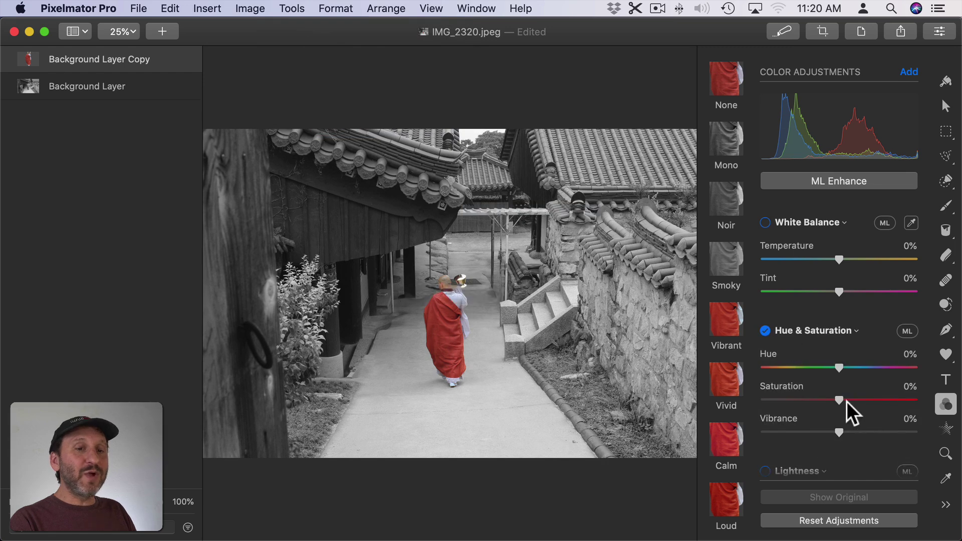
drag(836, 397, 878, 398)
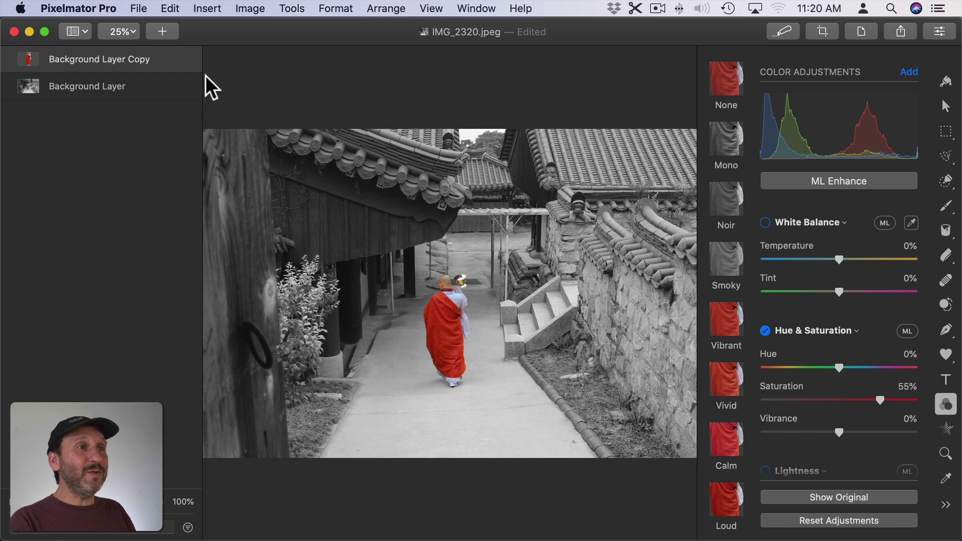
Step: Save the layered temple photo, close its Pixelmator Pro window and return to Photos
click(139, 8)
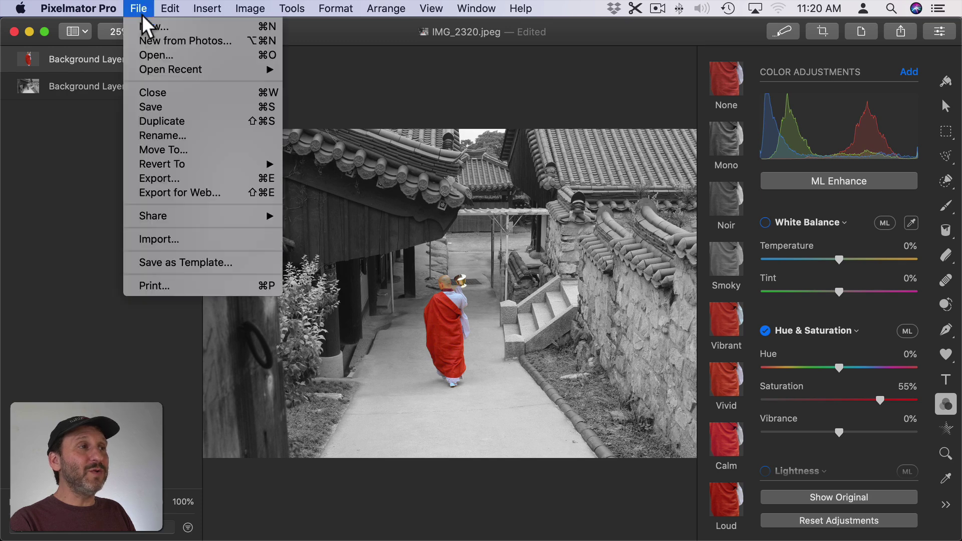
click(168, 104)
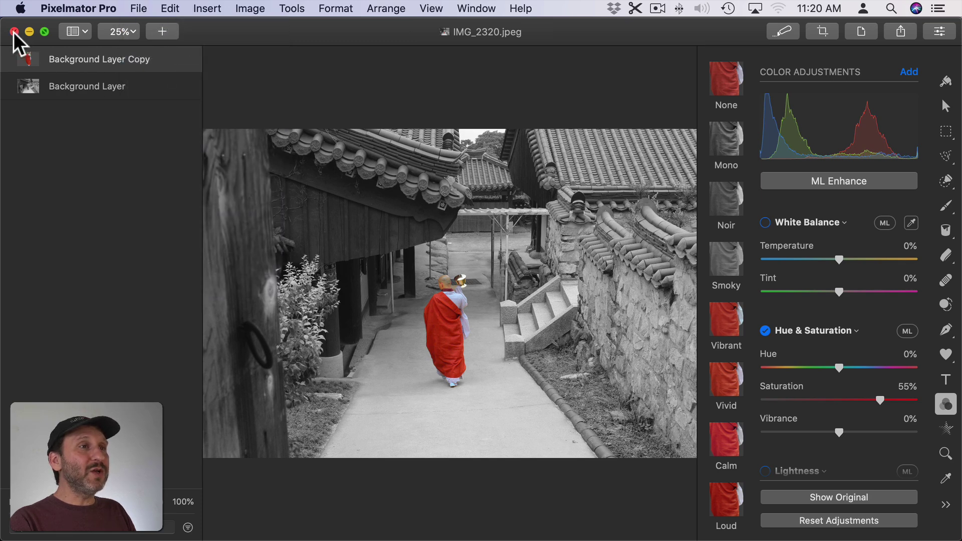
click(14, 32)
click(277, 29)
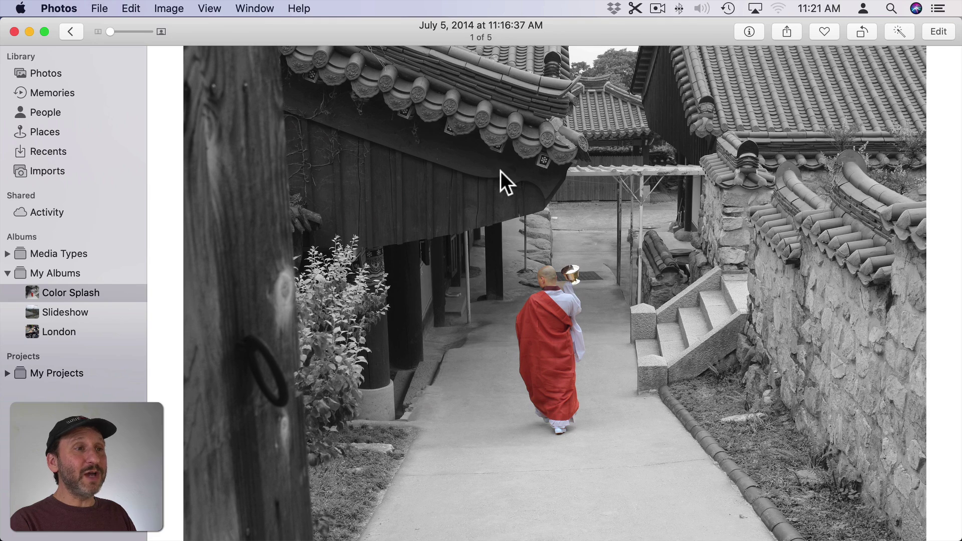
Step: Open the temple photo for editing in Photos, compare it with the unedited original and finish editing
click(938, 32)
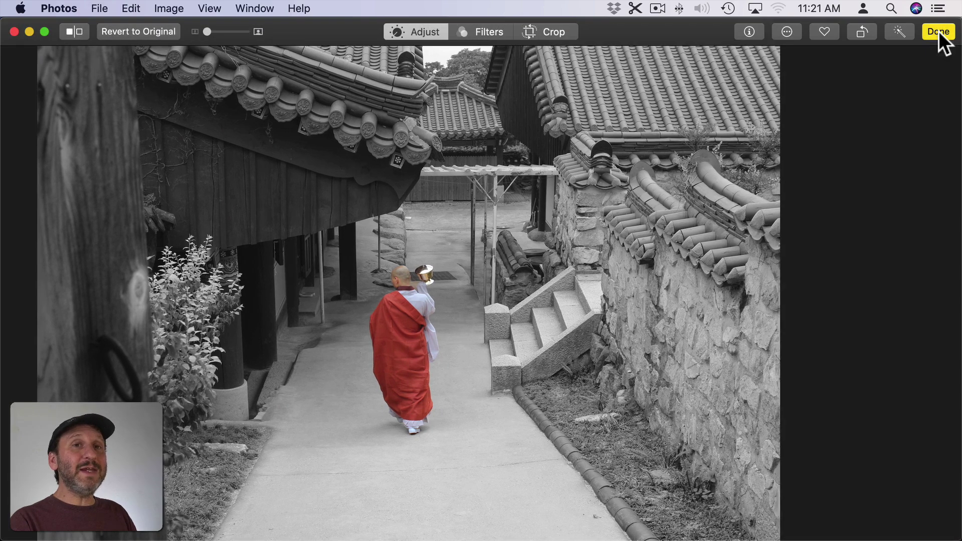
click(73, 31)
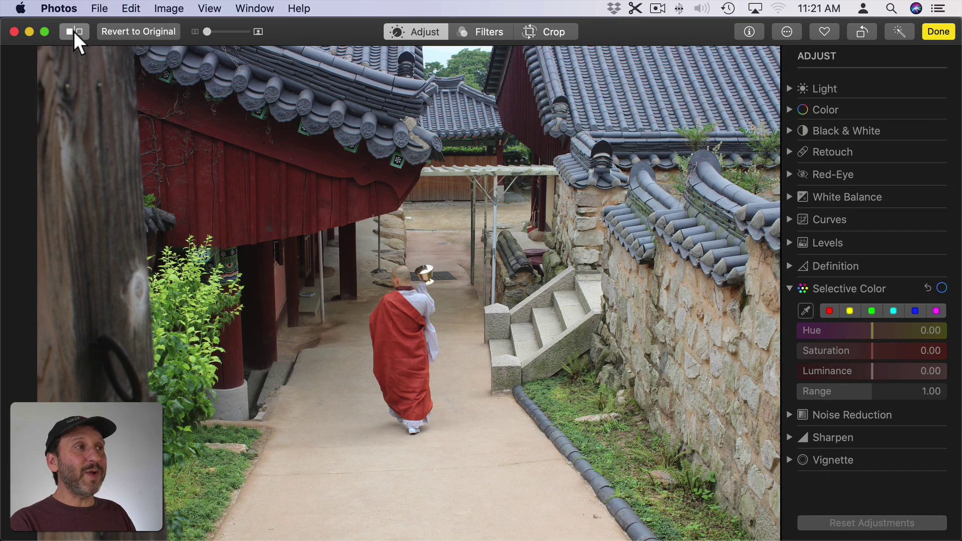
click(74, 31)
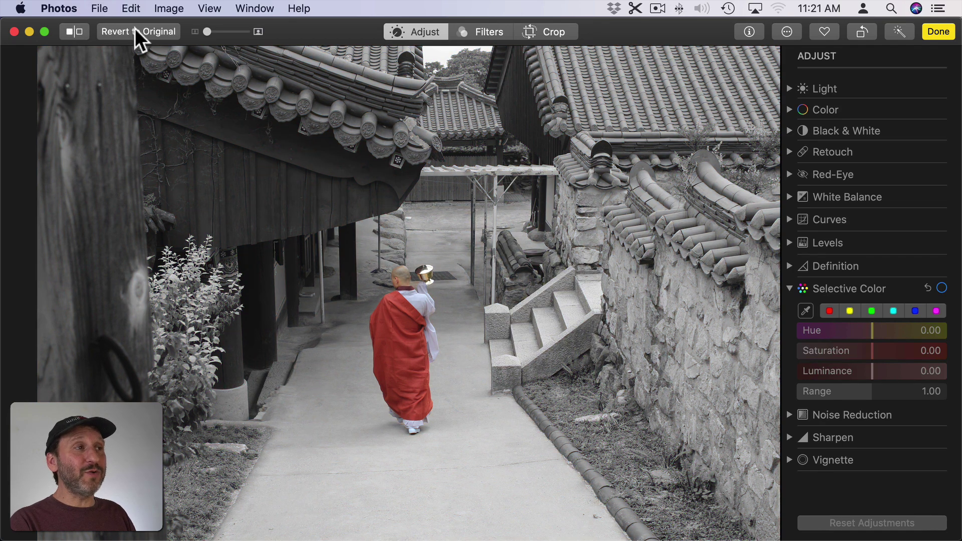
click(937, 30)
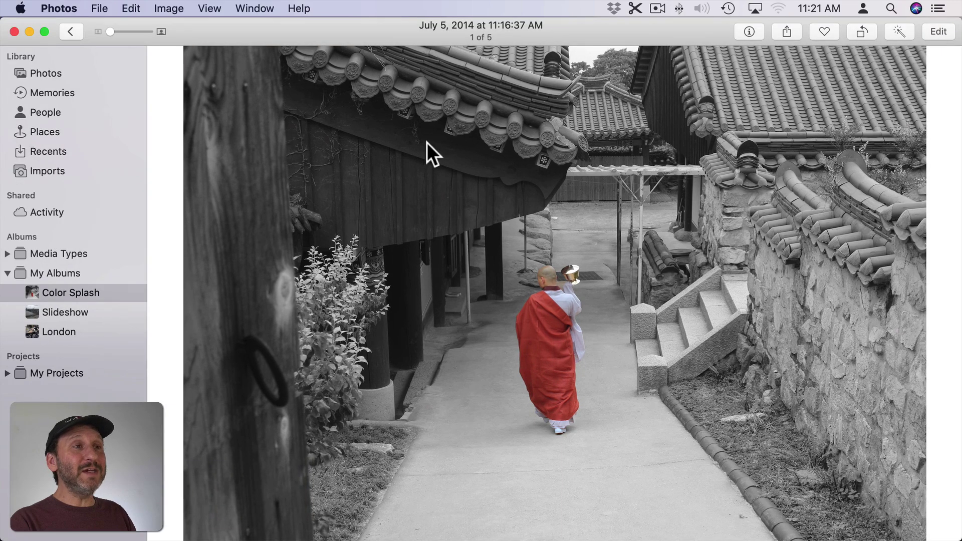